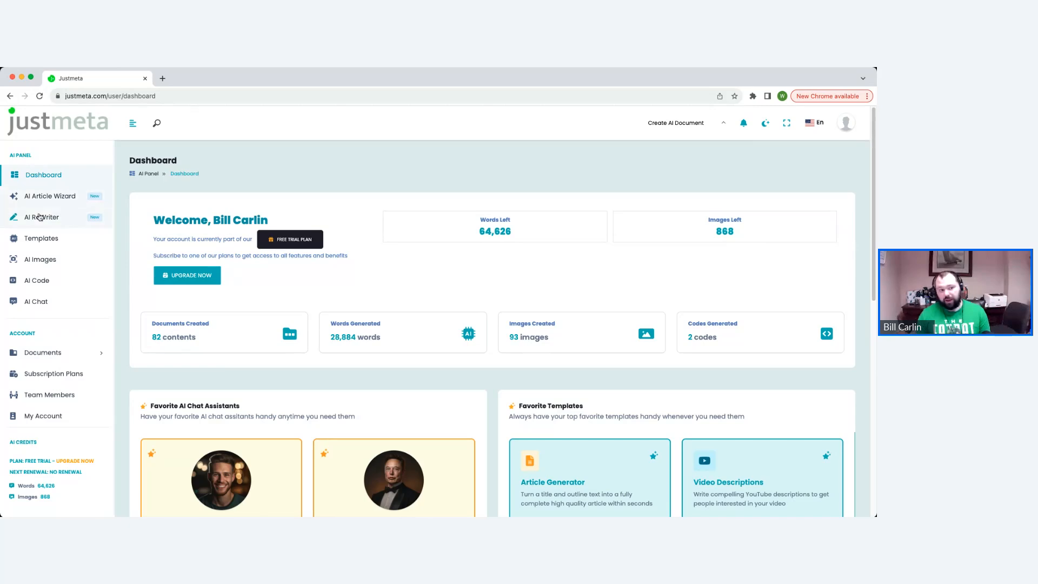
Open the Newsletter Generator from the Websites category of the AI templates
{"action": "left_click", "coordinate": [45, 243]}
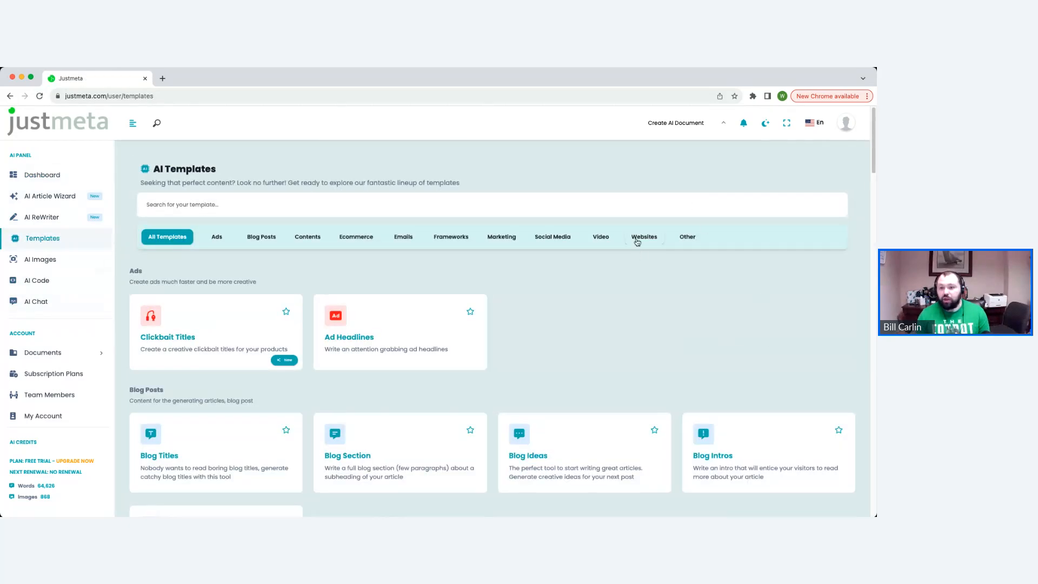
{"action": "left_click", "coordinate": [653, 241]}
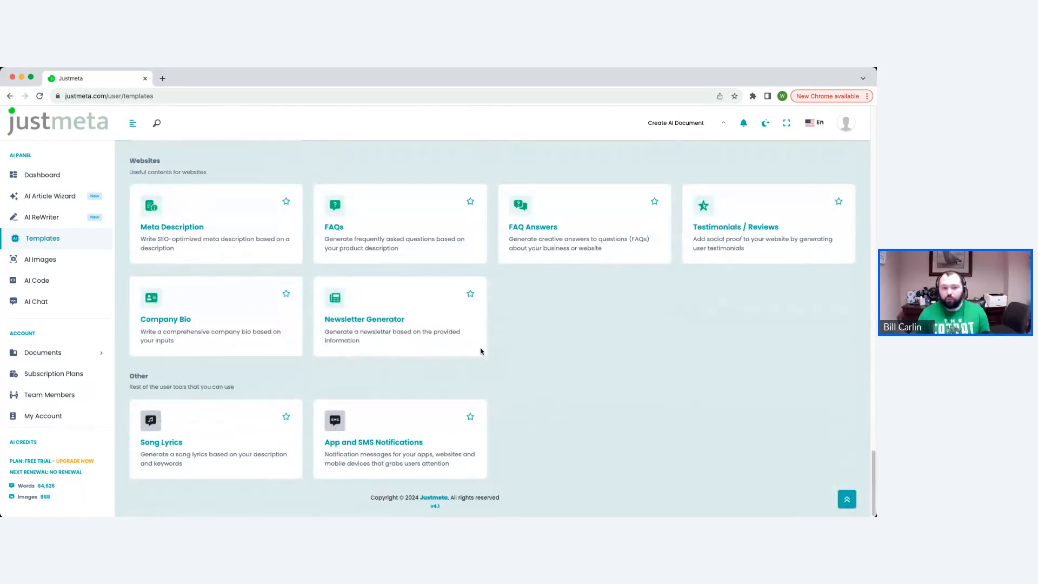
{"action": "left_click", "coordinate": [388, 325]}
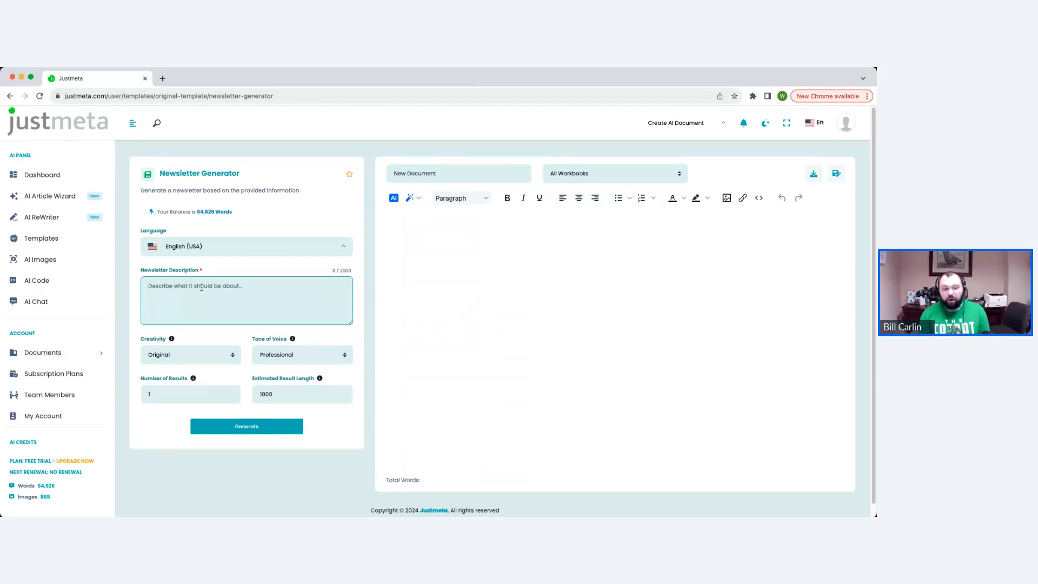
Begin the newsletter description with "Bill's Barber Shop has 2 brand barbers", both barbers' first names, and "as well as updated our waiting area."
{"action": "type", "text": "Bil"}
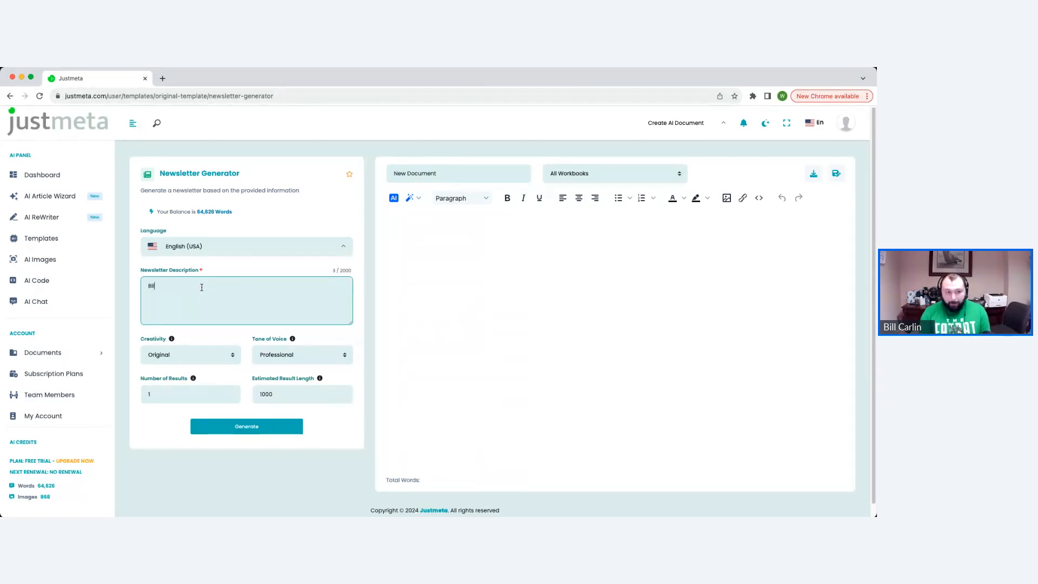
{"action": "type", "text": "l's "}
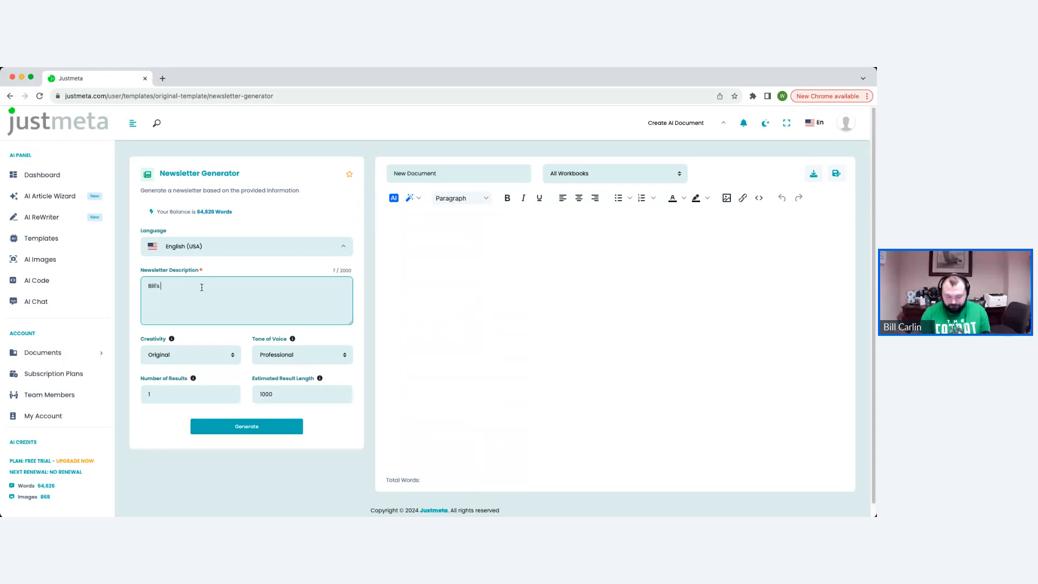
{"action": "type", "text": "Barber Shop"}
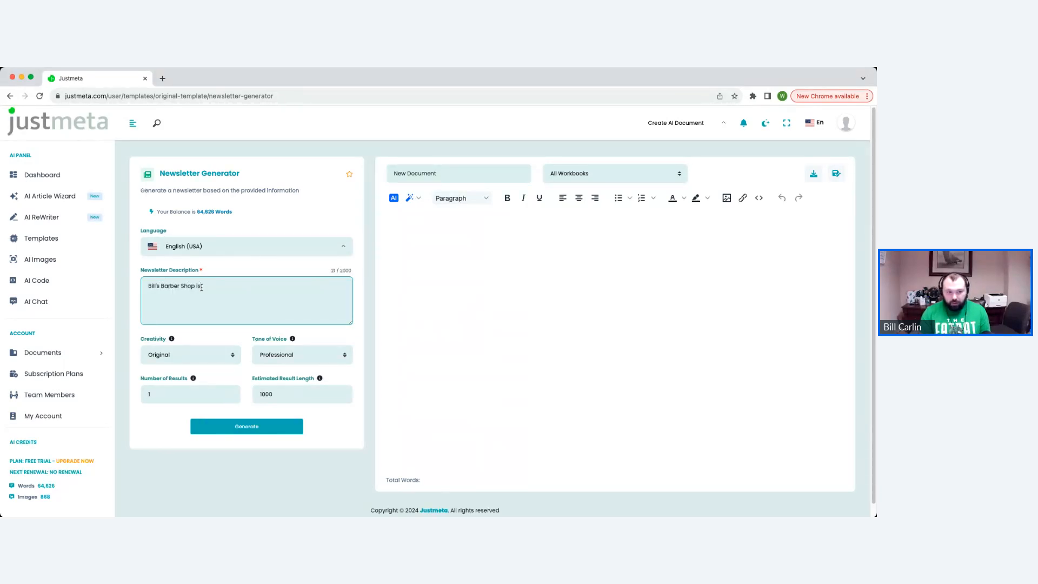
{"action": "type", "text": " has "}
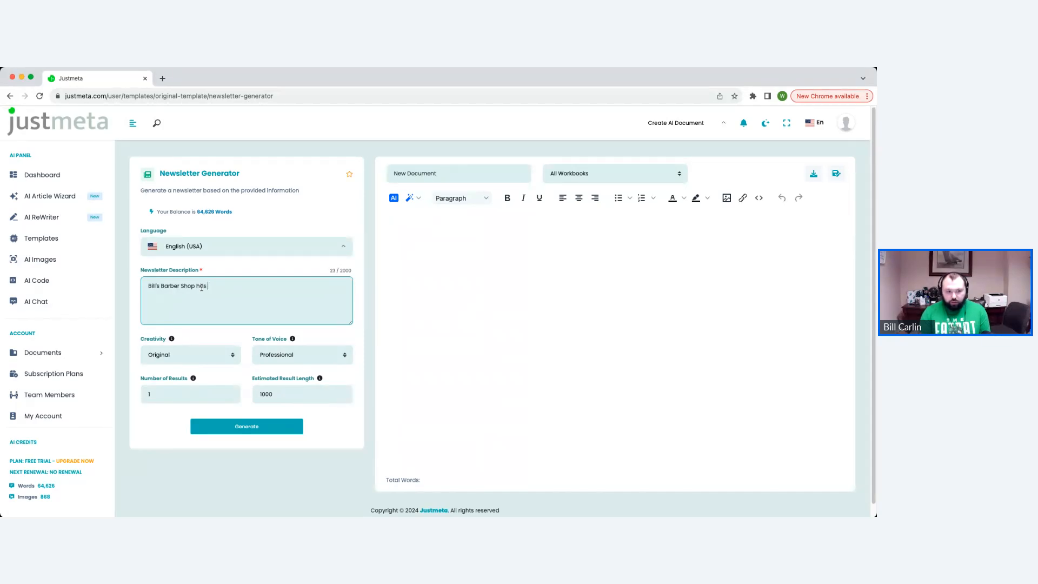
{"action": "type", "text": "2 brand "}
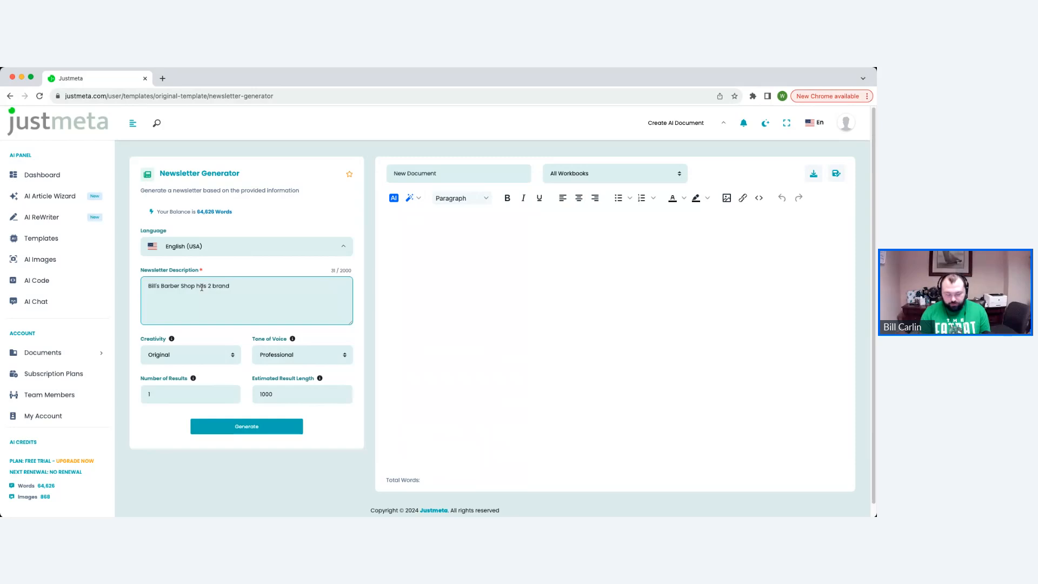
{"action": "type", "text": "barbers "}
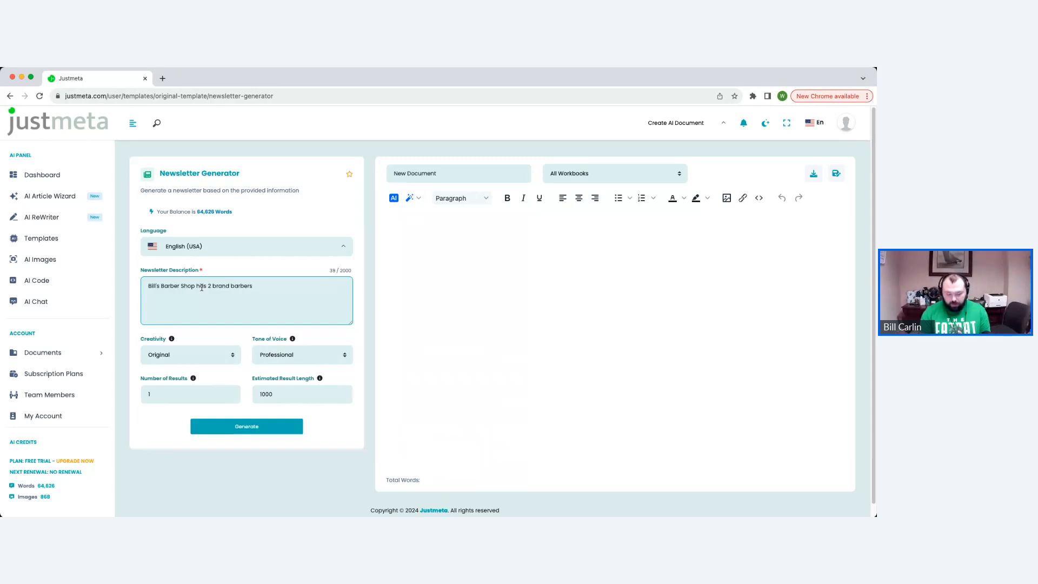
{"action": "type", "text": "Matt and"}
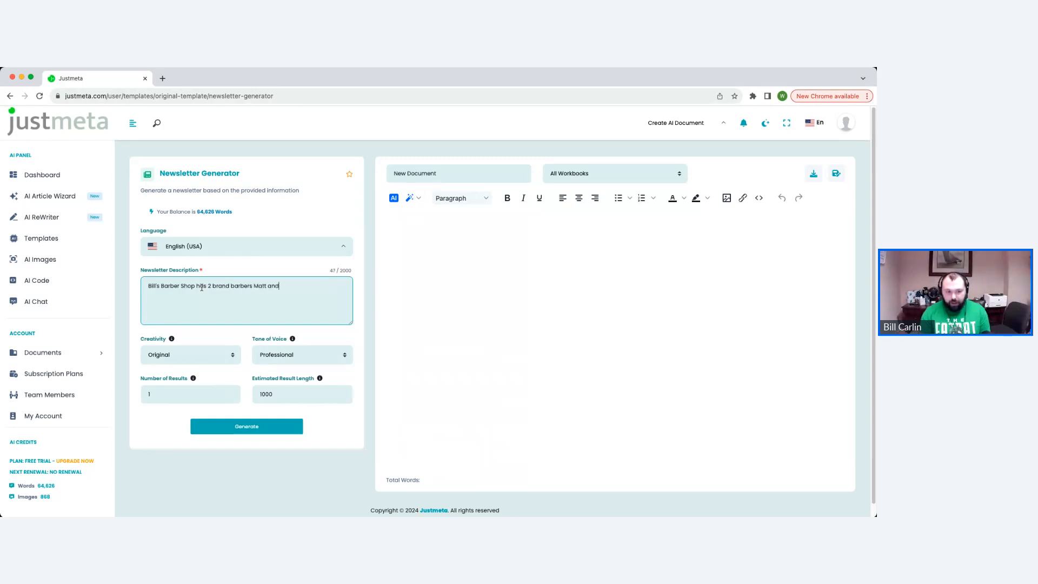
{"action": "type", "text": " Steve "}
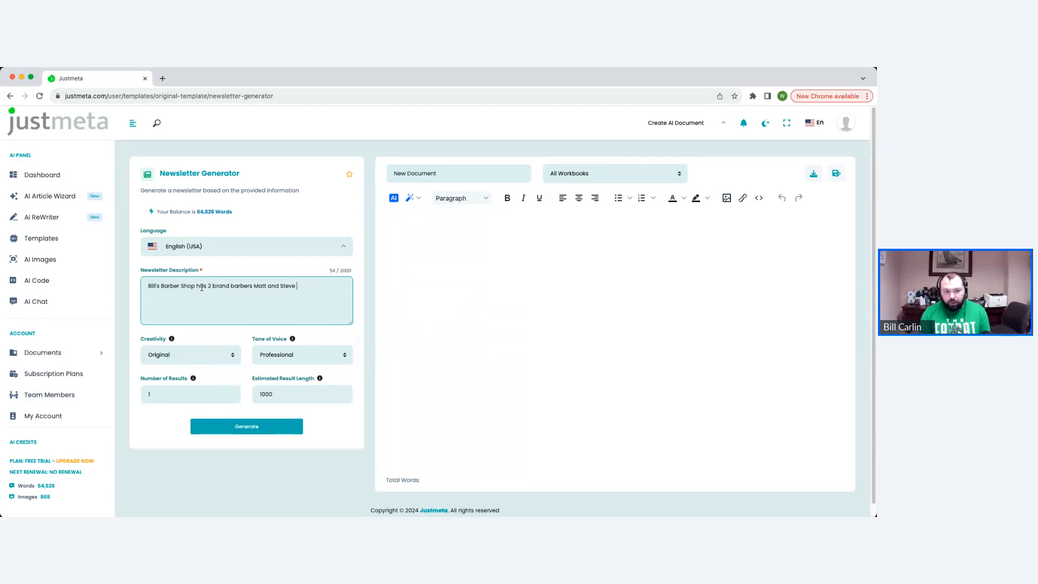
{"action": "type", "text": "as well as "}
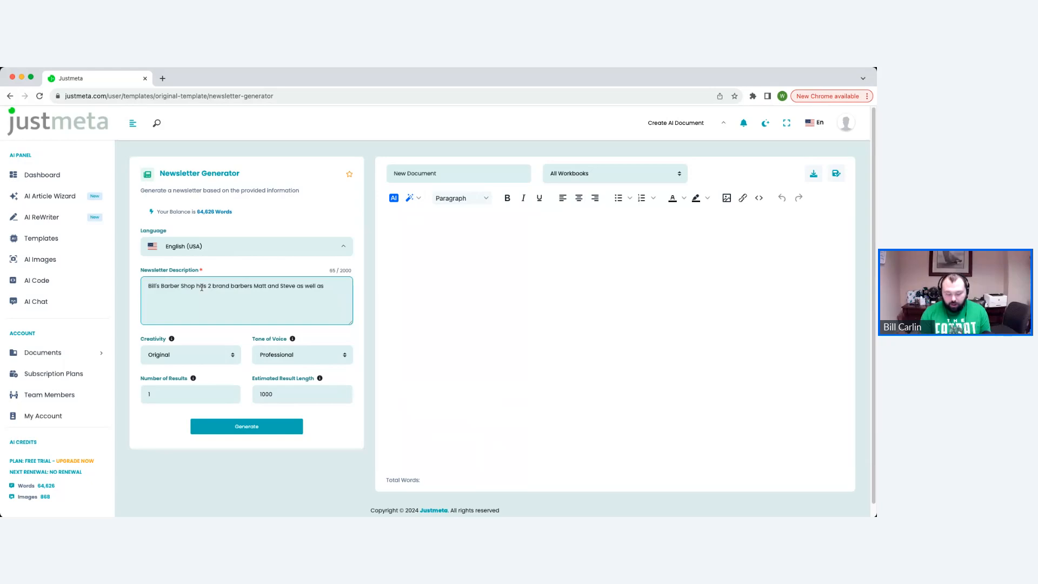
{"action": "type", "text": "updated our "}
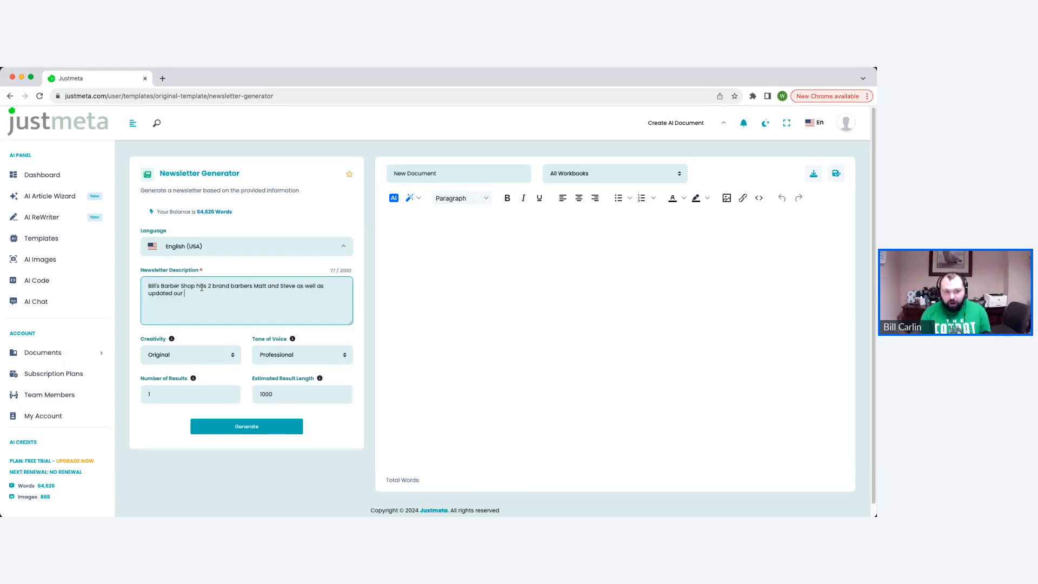
{"action": "type", "text": "waiting area."}
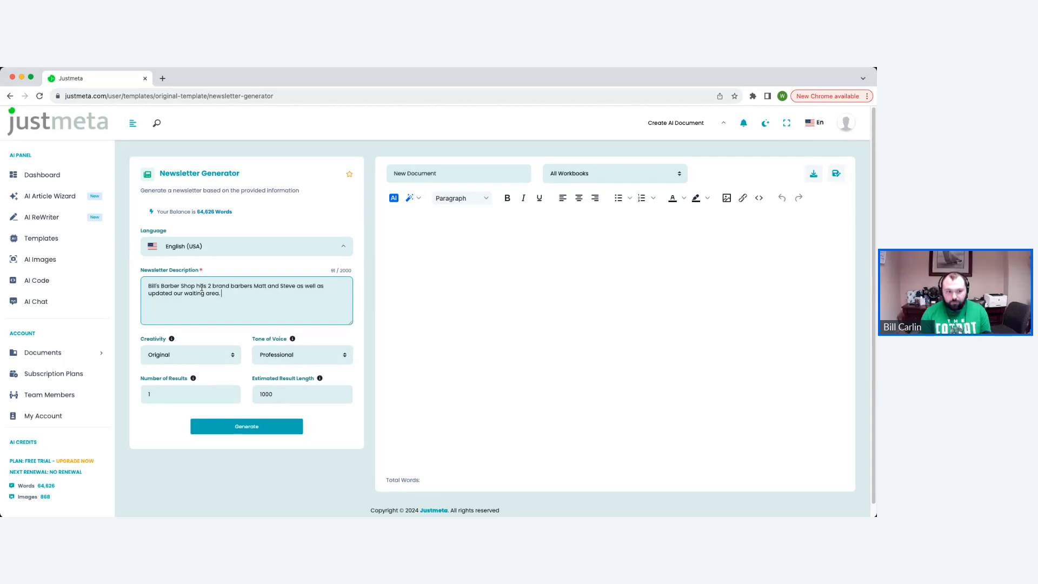
Add the sentence "We are now also open on Sundays." to the newsletter description
{"action": "type", "text": " We a"}
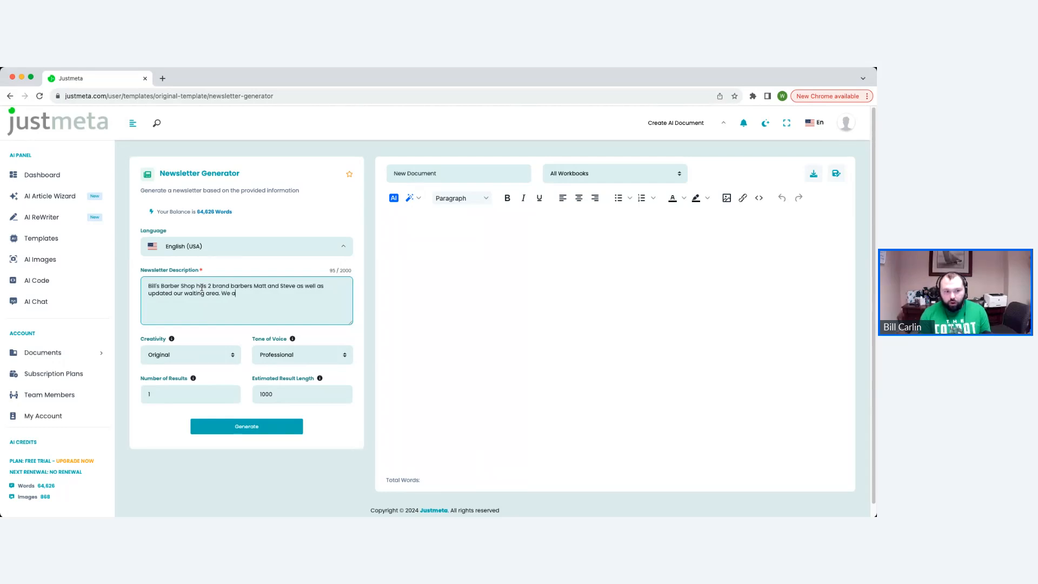
{"action": "type", "text": "re now also open on S"}
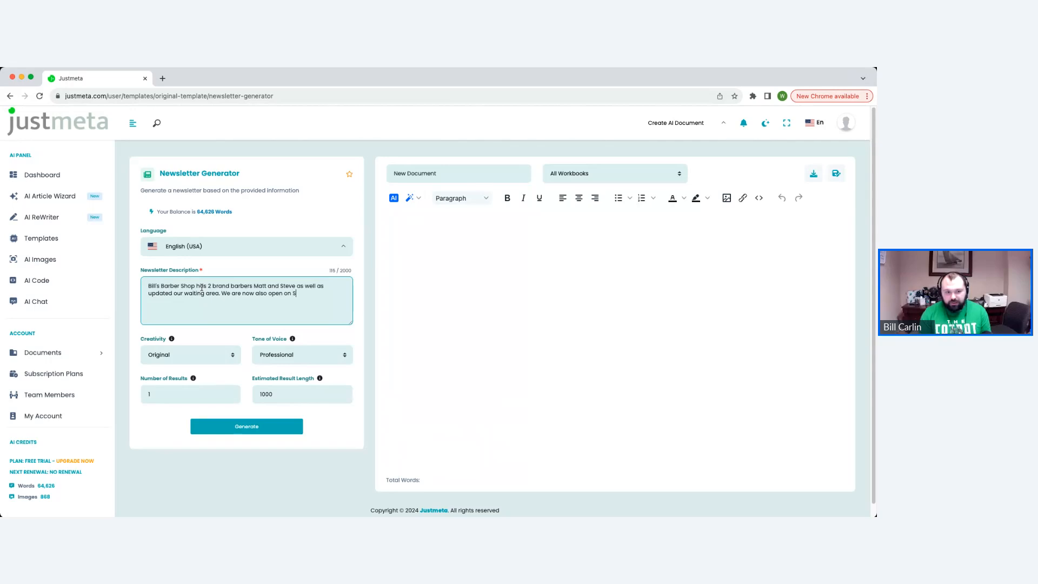
{"action": "type", "text": "undays."}
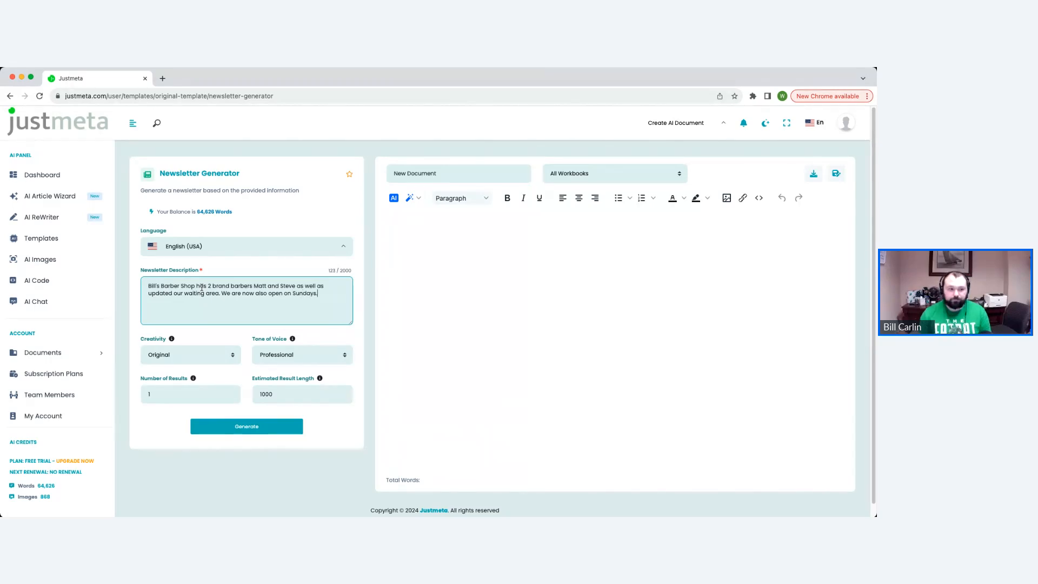
Set the creativity to Creative and the tone of voice to Passionate, and generate the newsletter
{"action": "left_click", "coordinate": [208, 361]}
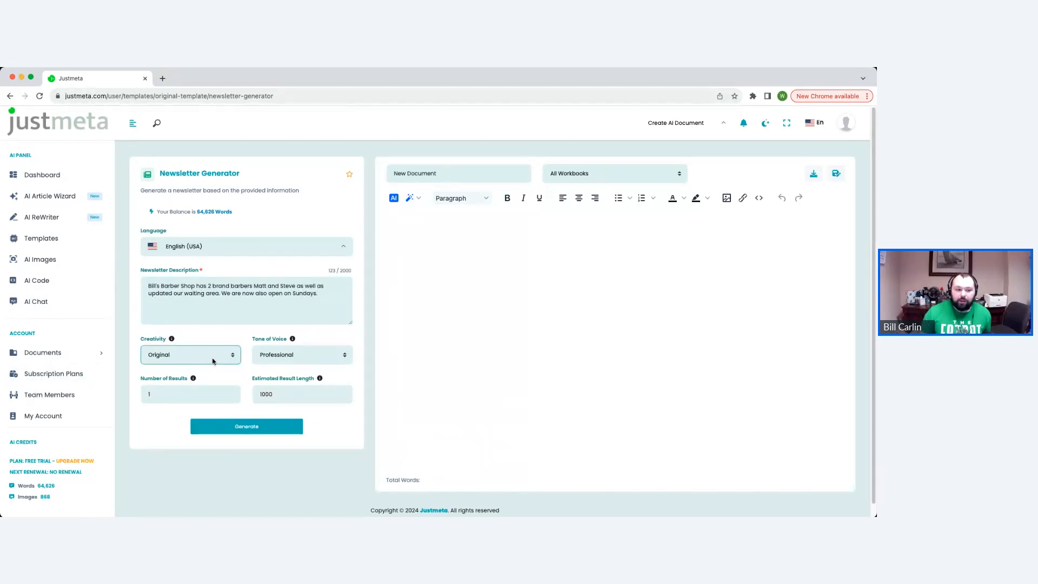
{"action": "left_click", "coordinate": [206, 363]}
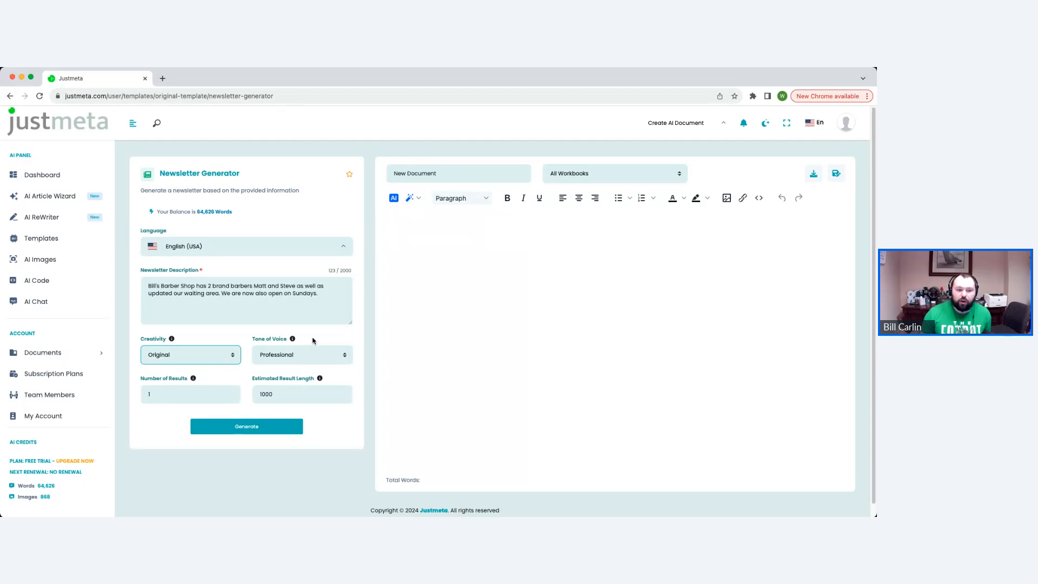
{"action": "left_click", "coordinate": [332, 361]}
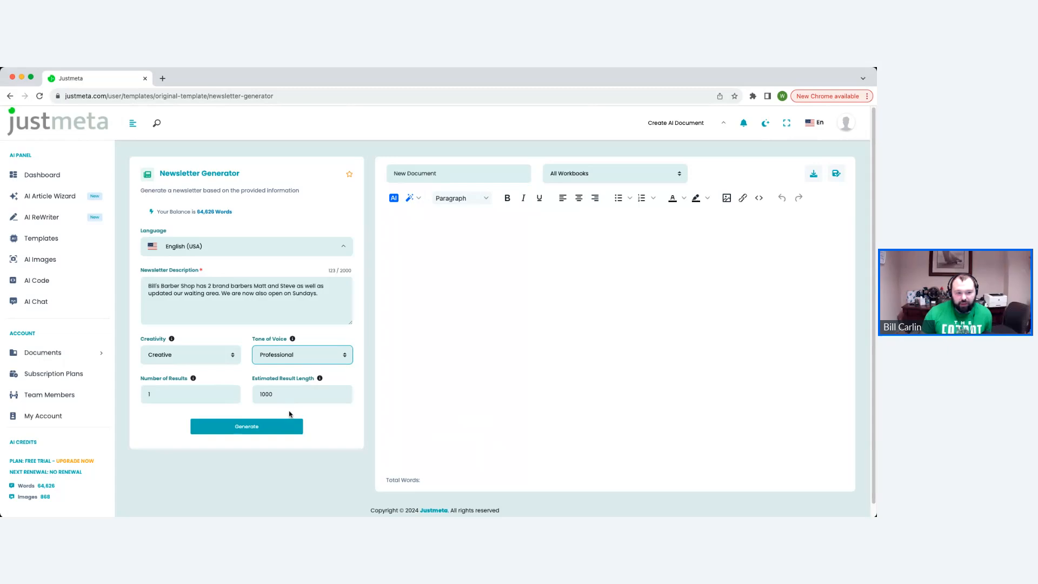
{"action": "left_click", "coordinate": [281, 379]}
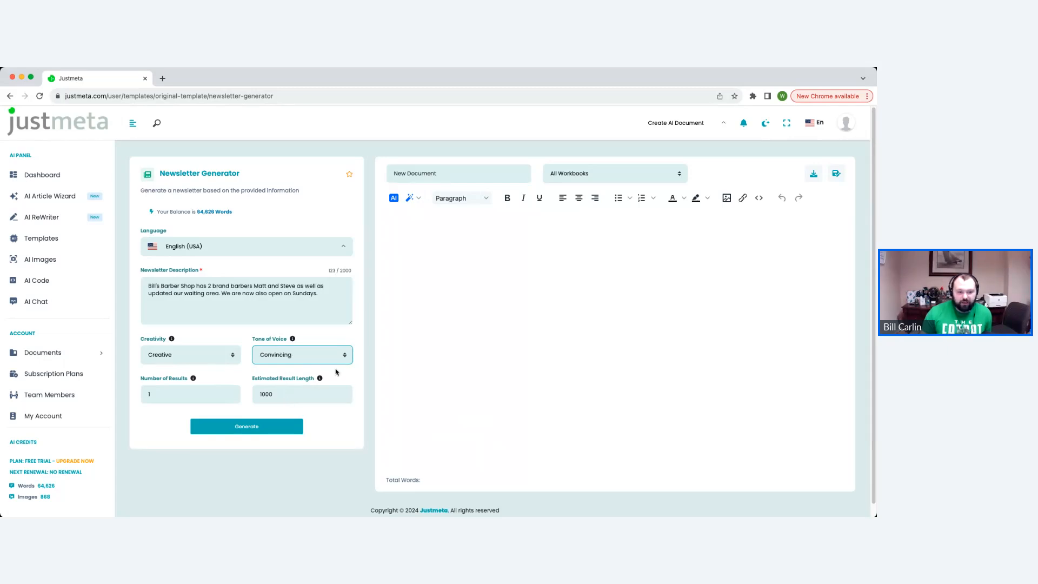
{"action": "left_click", "coordinate": [304, 472]}
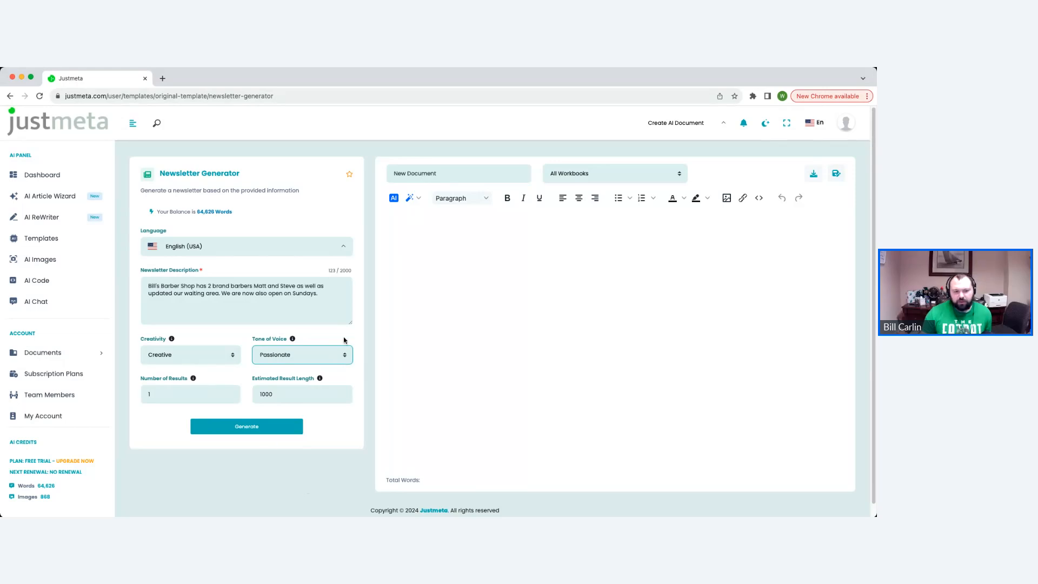
{"action": "left_click", "coordinate": [262, 429]}
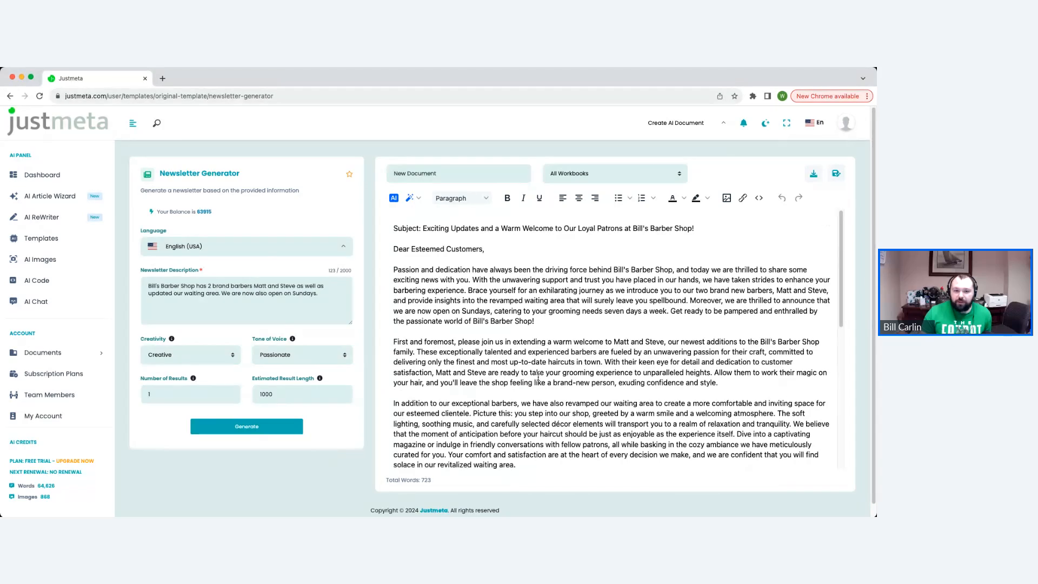
Read through the generated newsletter from the subject line and opening paragraph to the closing signature
{"action": "scroll", "coordinate": [534, 345], "scroll_direction": "down", "scroll_amount": 2}
{"action": "scroll", "coordinate": [411, 285], "scroll_direction": "up", "scroll_amount": 2}
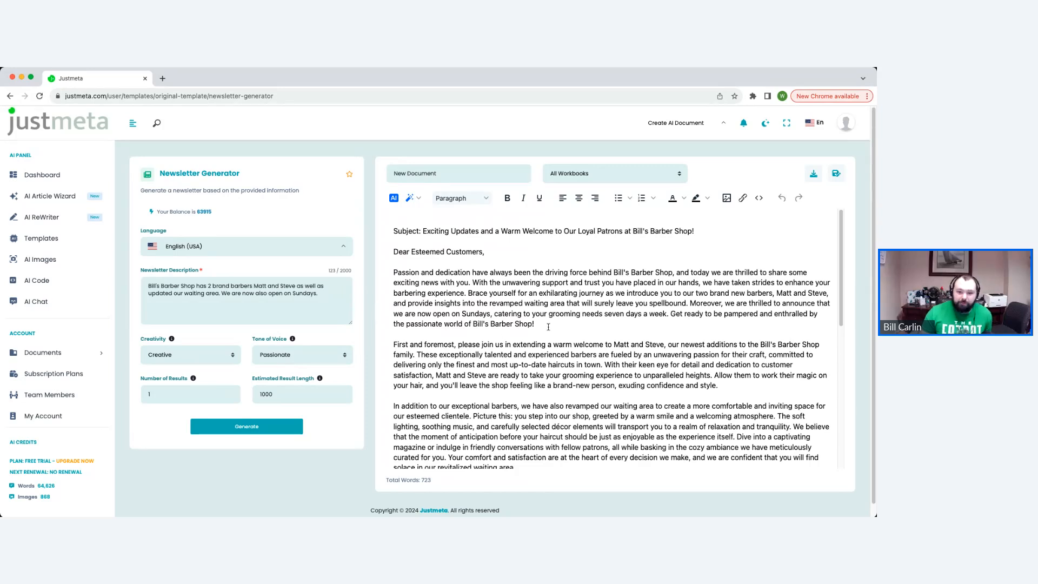
{"action": "left_click_drag", "start_coordinate": [548, 326], "coordinate": [387, 280]}
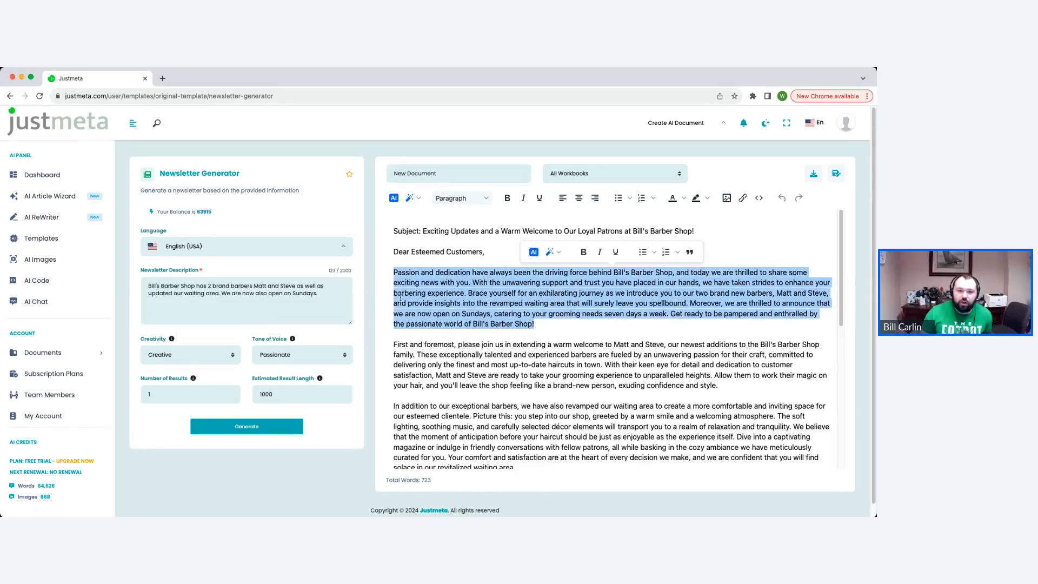
{"action": "left_click", "coordinate": [627, 355]}
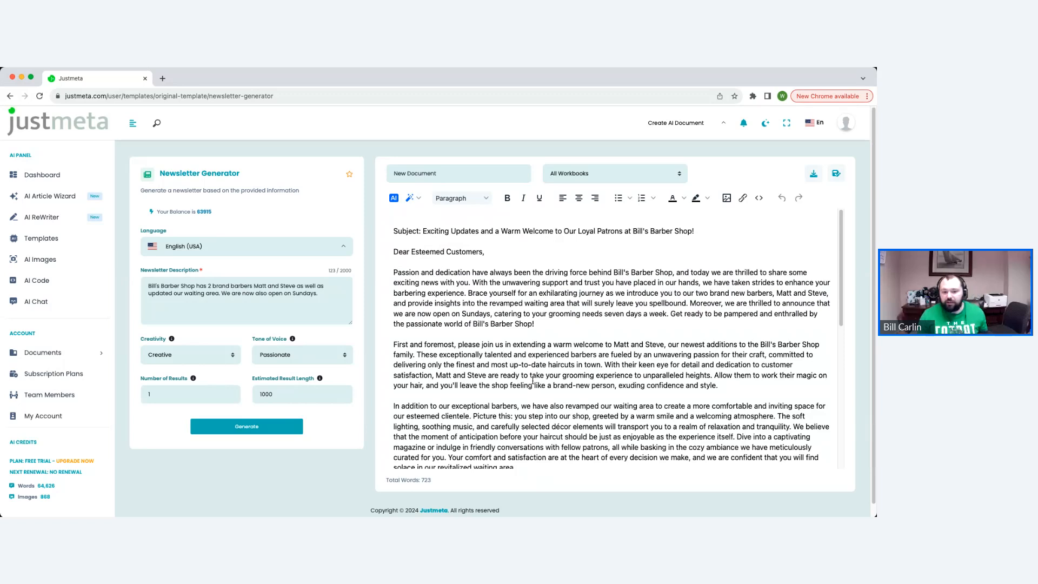
{"action": "scroll", "coordinate": [556, 372], "scroll_direction": "down", "scroll_amount": 10}
{"action": "scroll", "coordinate": [556, 372], "scroll_direction": "down", "scroll_amount": 3}
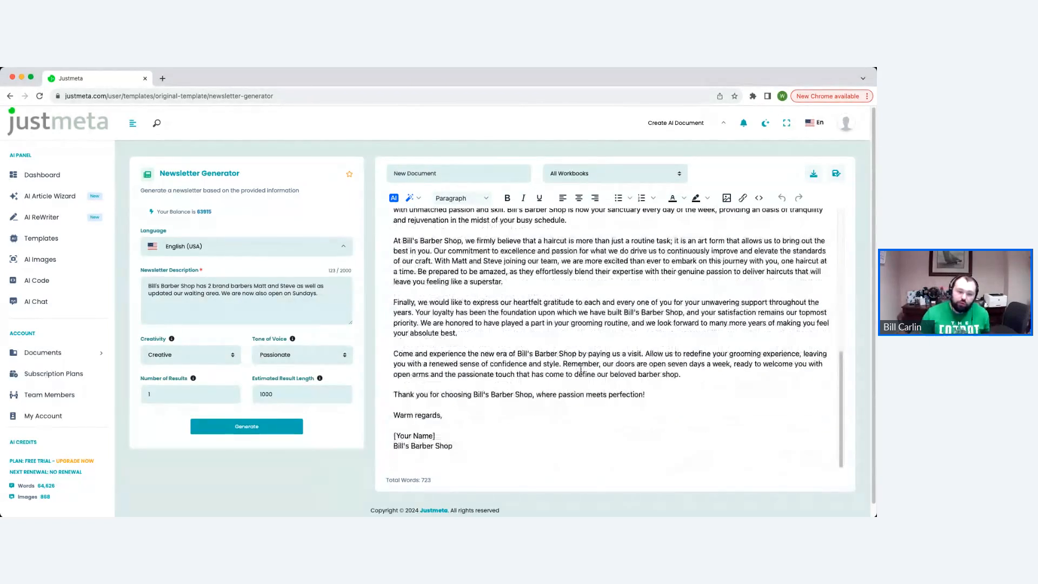
{"action": "scroll", "coordinate": [574, 365], "scroll_direction": "up", "scroll_amount": 15}
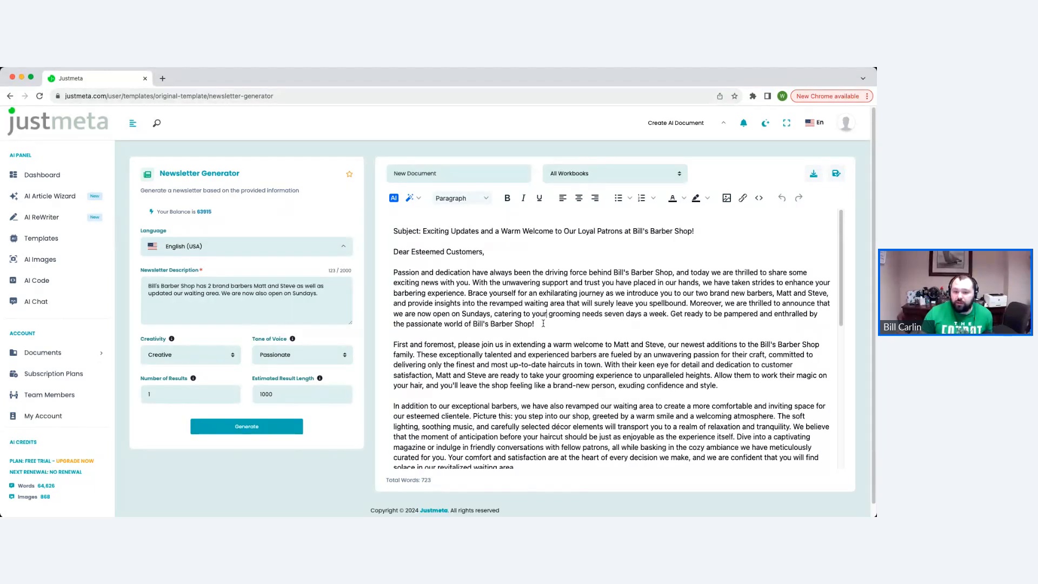
Change the tone of the newsletter's opening paragraph to Professional with the AI editing options
{"action": "left_click_drag", "start_coordinate": [545, 323], "coordinate": [393, 272]}
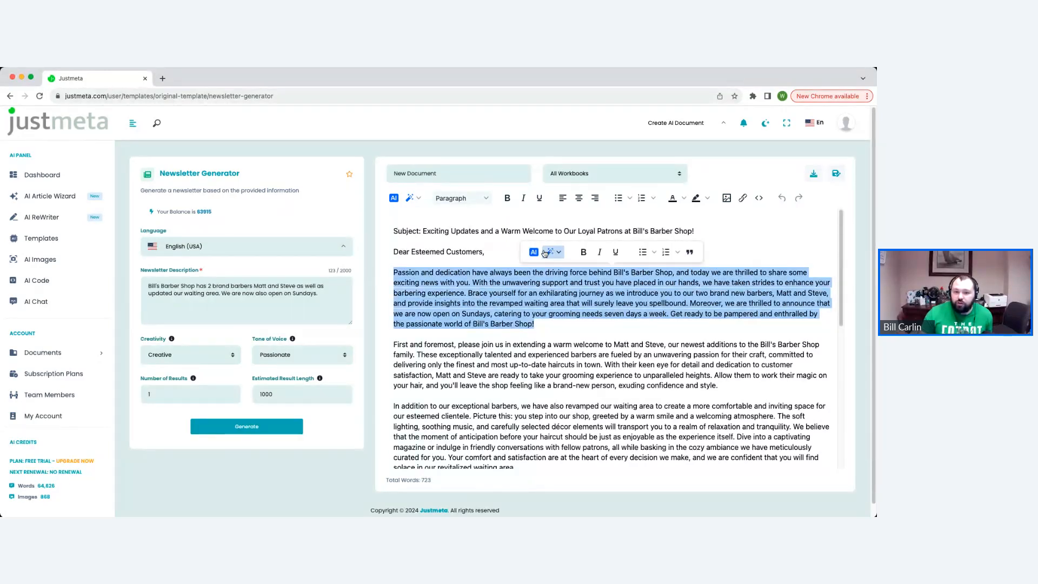
{"action": "left_click", "coordinate": [554, 252]}
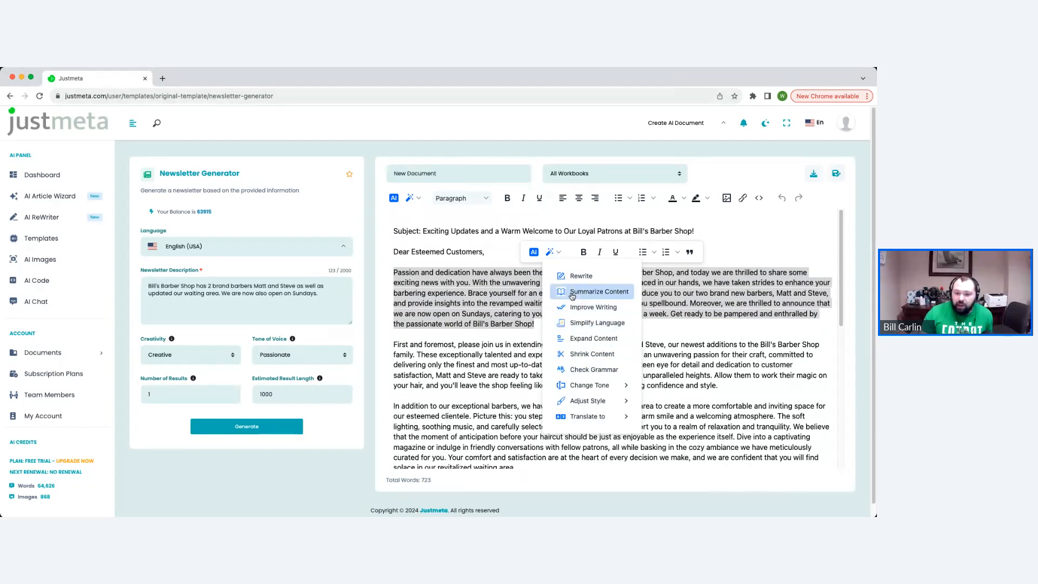
{"action": "mouse_move", "coordinate": [595, 384]}
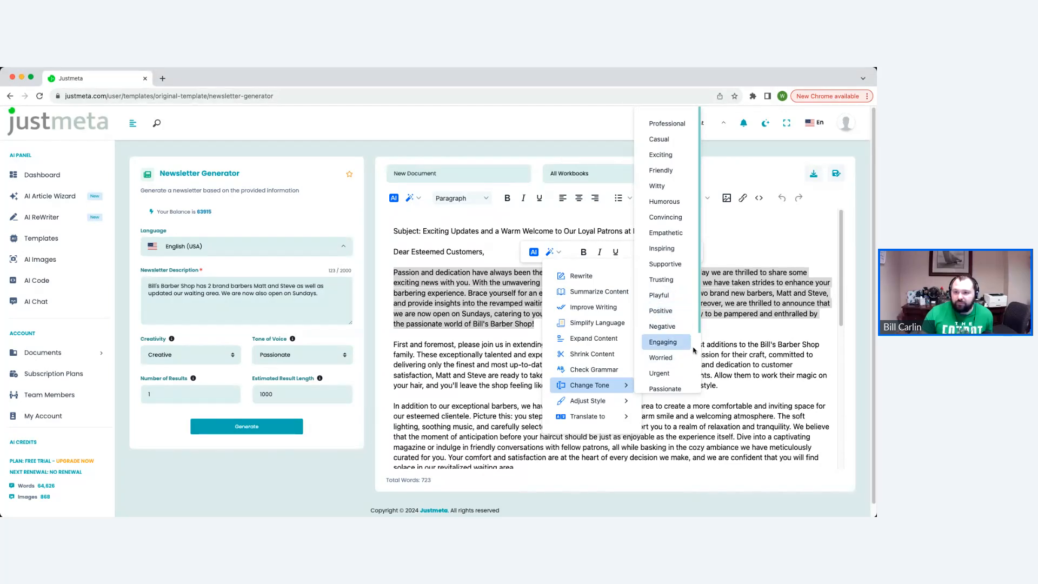
{"action": "left_click", "coordinate": [667, 123]}
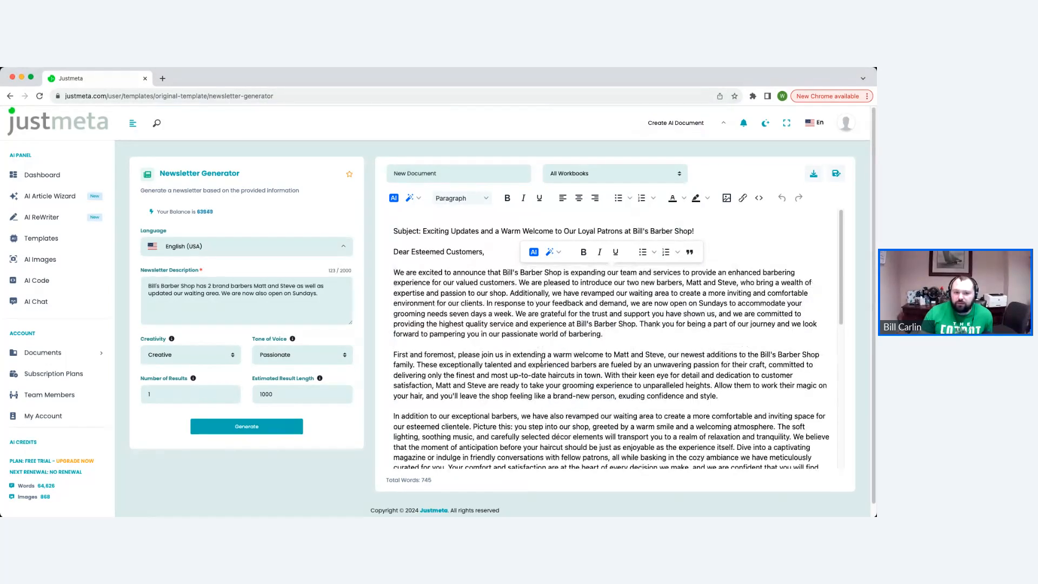
{"action": "left_click", "coordinate": [573, 285]}
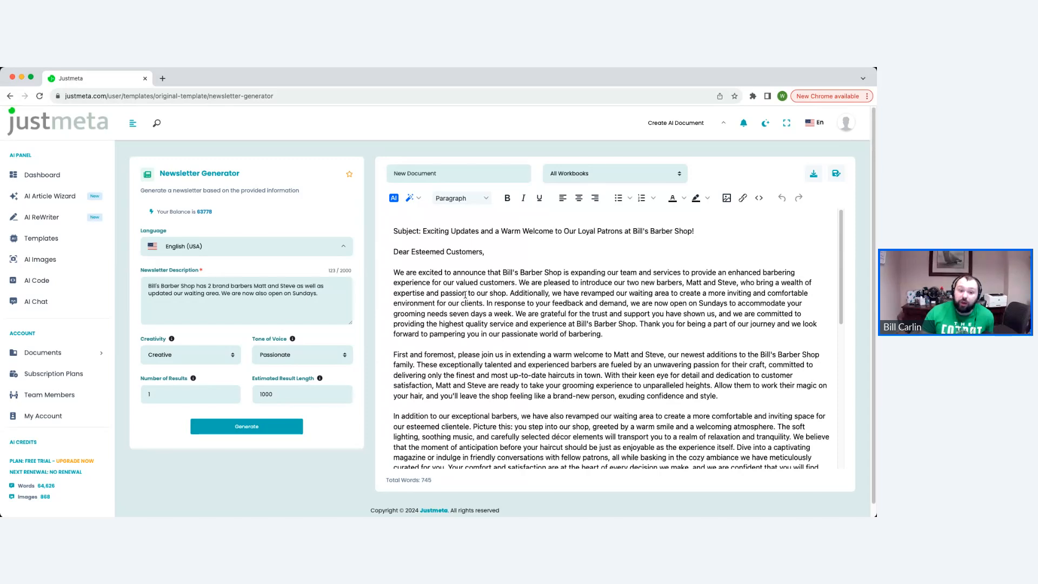
Review the remaining newsletter paragraphs below the reworded opening
{"action": "scroll", "coordinate": [574, 380], "scroll_direction": "down", "scroll_amount": 5}
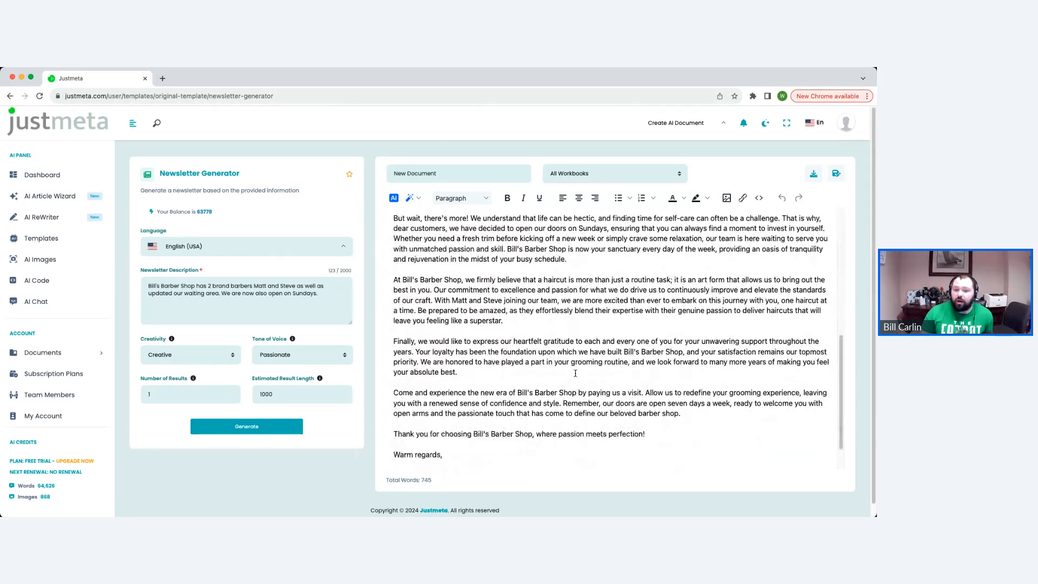
{"action": "scroll", "coordinate": [574, 379], "scroll_direction": "up", "scroll_amount": 2}
{"action": "scroll", "coordinate": [574, 380], "scroll_direction": "up", "scroll_amount": 2}
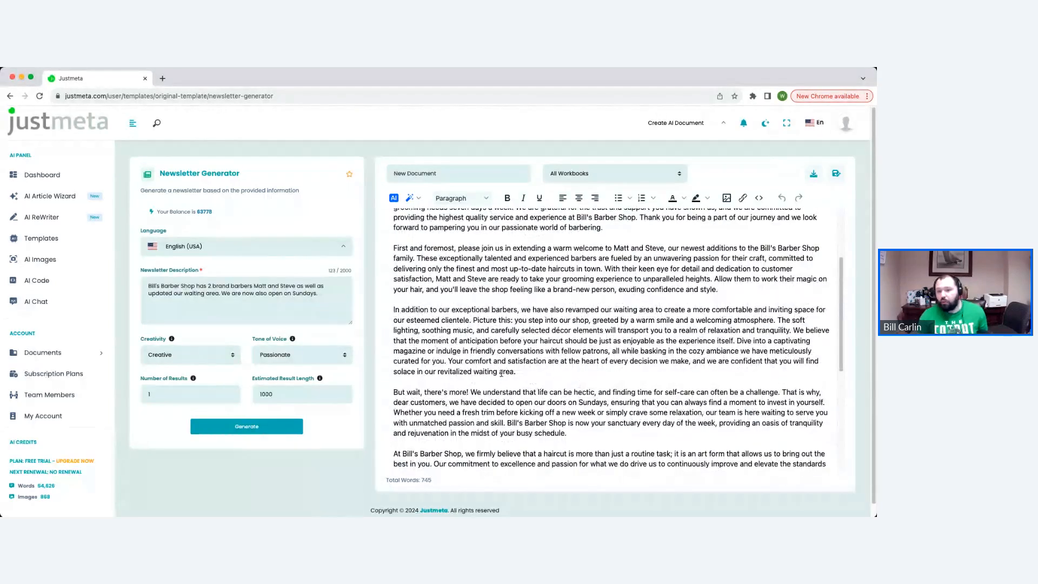
Read the rest of the newsletter down to its closing signature and return to the subject line
{"action": "scroll", "coordinate": [800, 323], "scroll_direction": "down", "scroll_amount": 5}
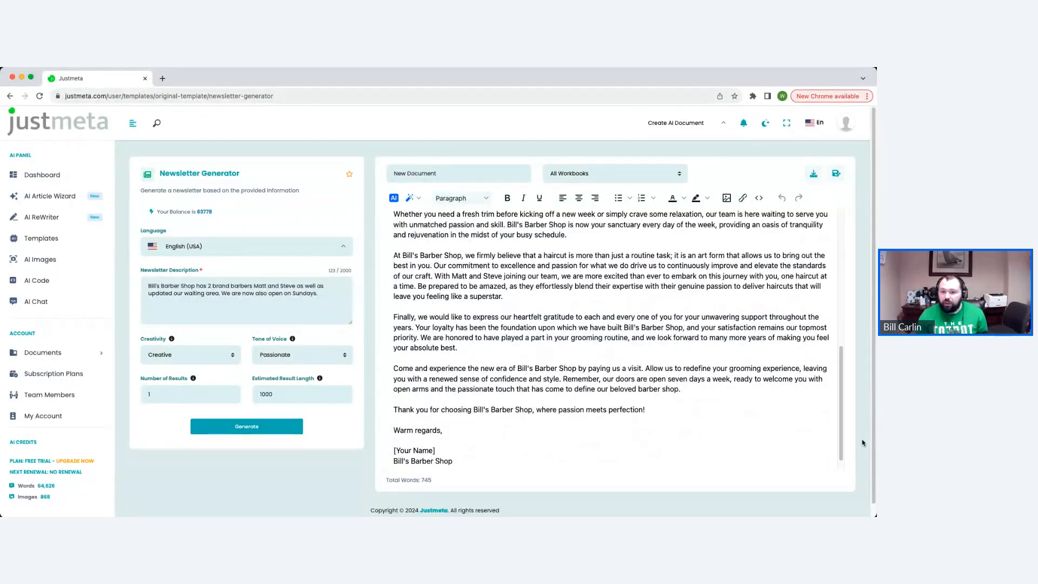
{"action": "scroll", "coordinate": [708, 325], "scroll_direction": "up", "scroll_amount": 10}
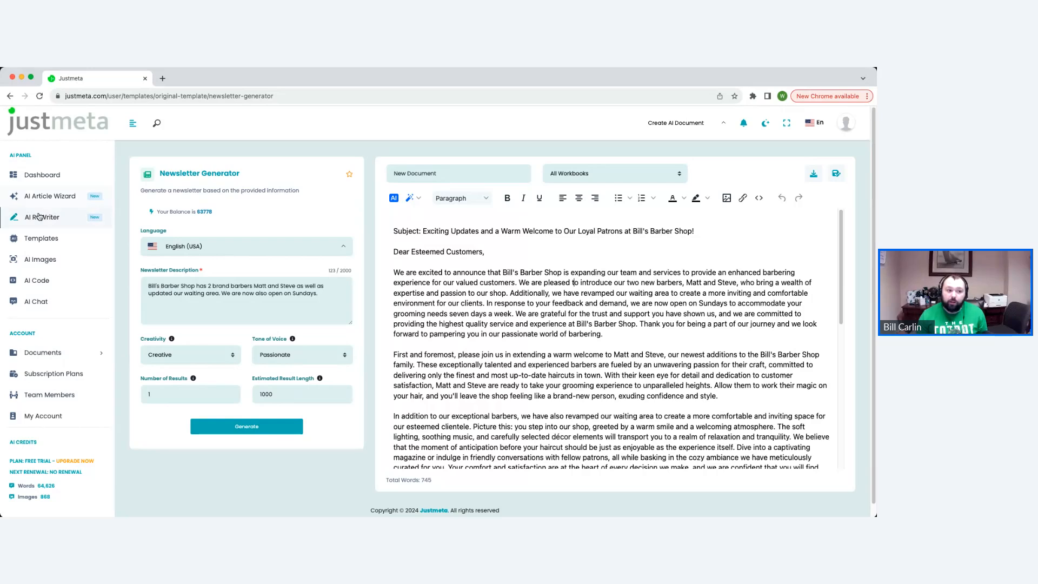
Open the AI image generator and enter "Man in barber chair" as the image description
{"action": "left_click", "coordinate": [44, 264]}
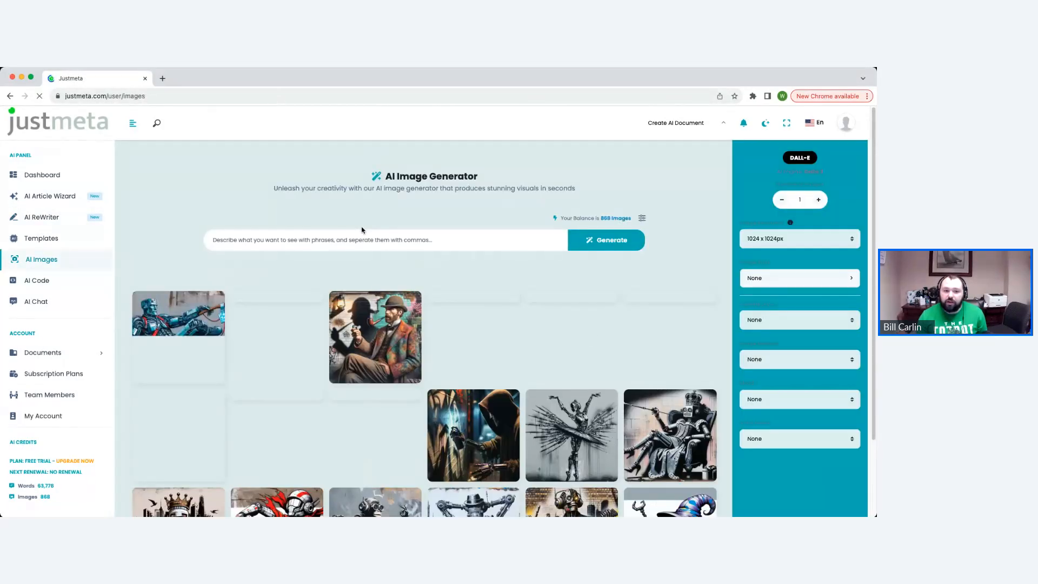
{"action": "left_click", "coordinate": [362, 238]}
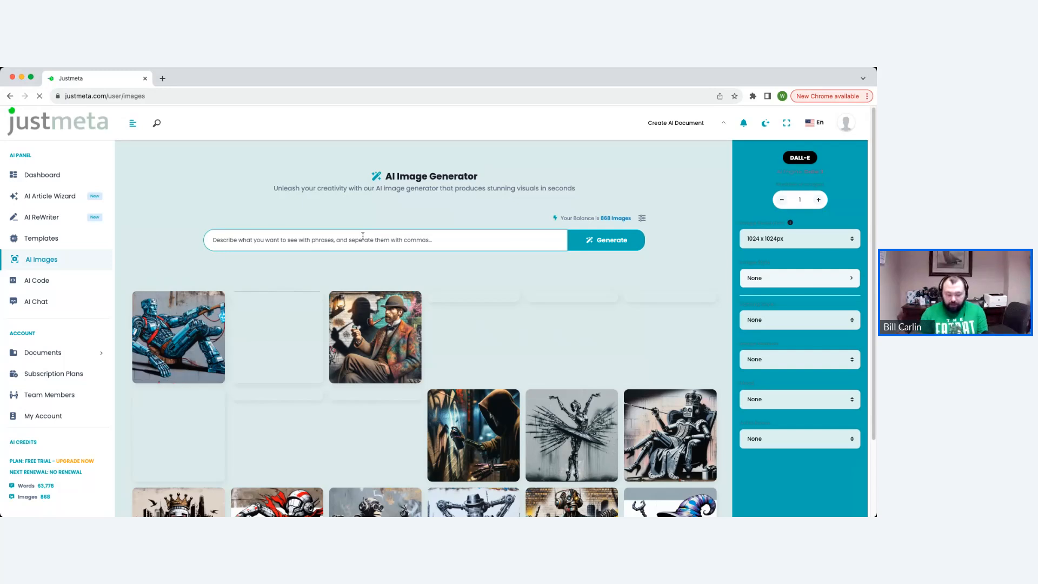
{"action": "type", "text": "Man in "}
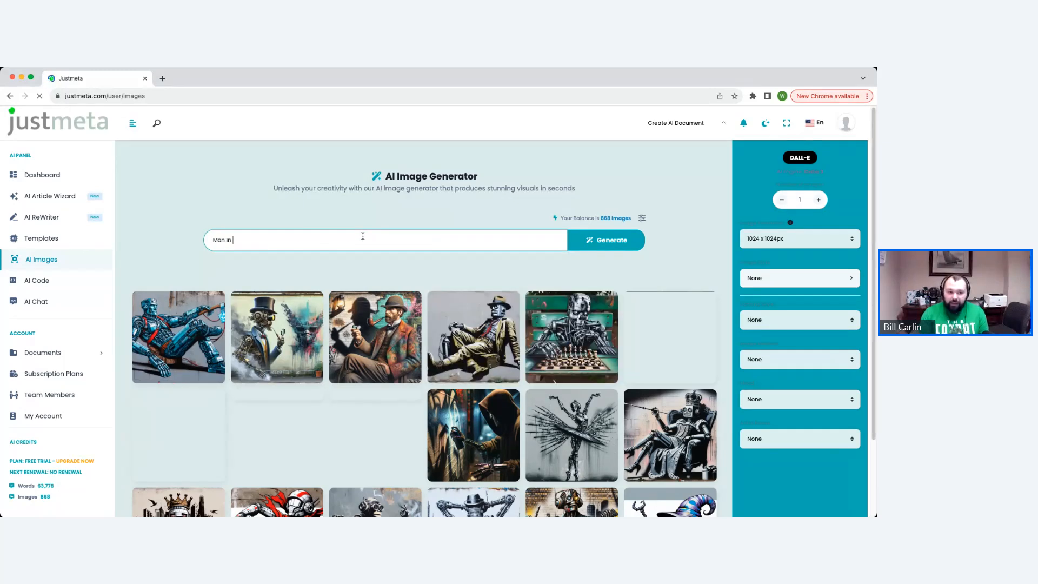
{"action": "type", "text": "barber chair"}
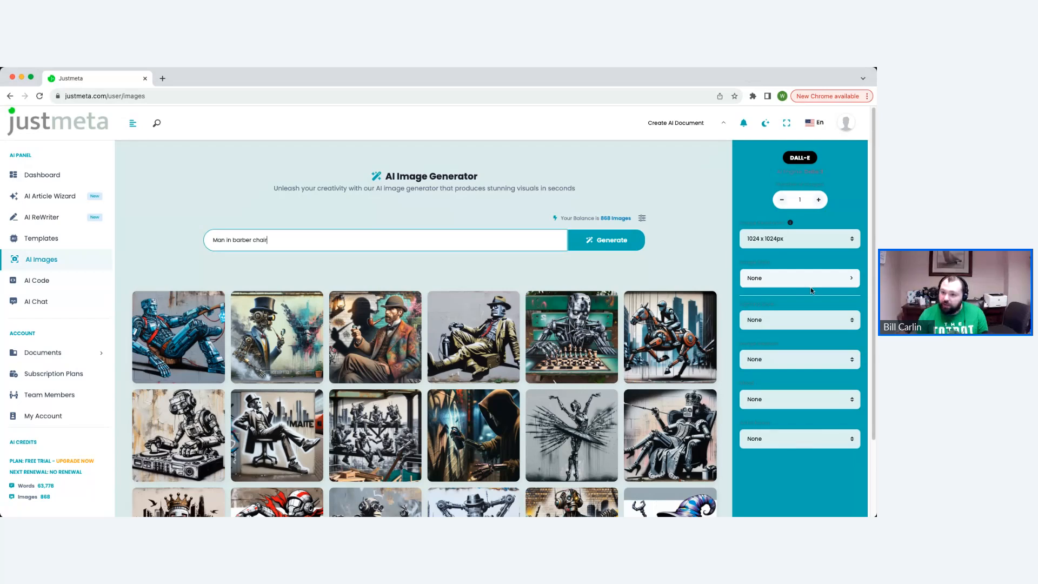
Set the image style to Realism
{"action": "left_click", "coordinate": [823, 277]}
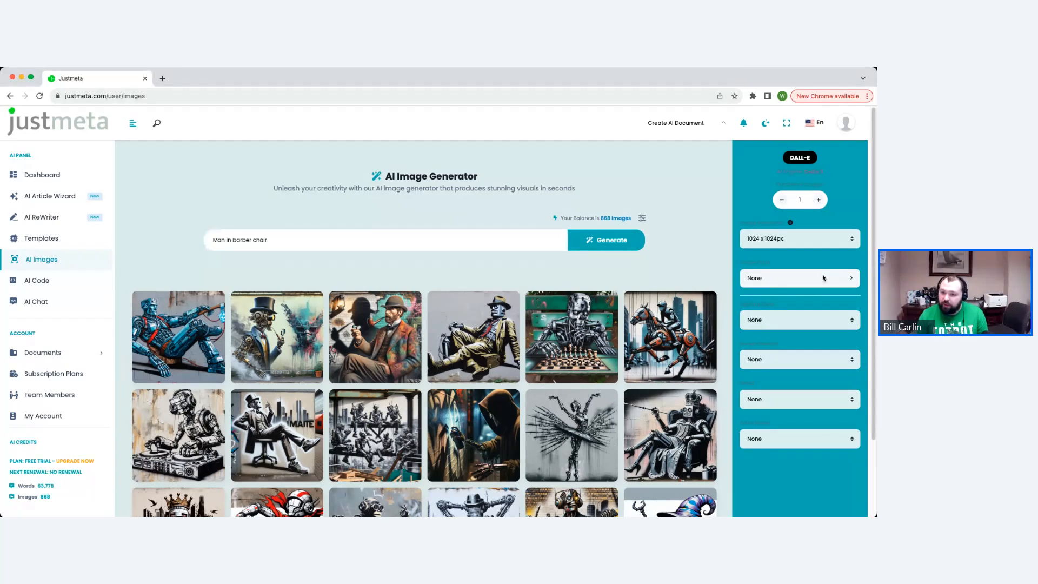
{"action": "left_click", "coordinate": [823, 277]}
{"action": "left_click", "coordinate": [822, 278]}
{"action": "left_click", "coordinate": [822, 278]}
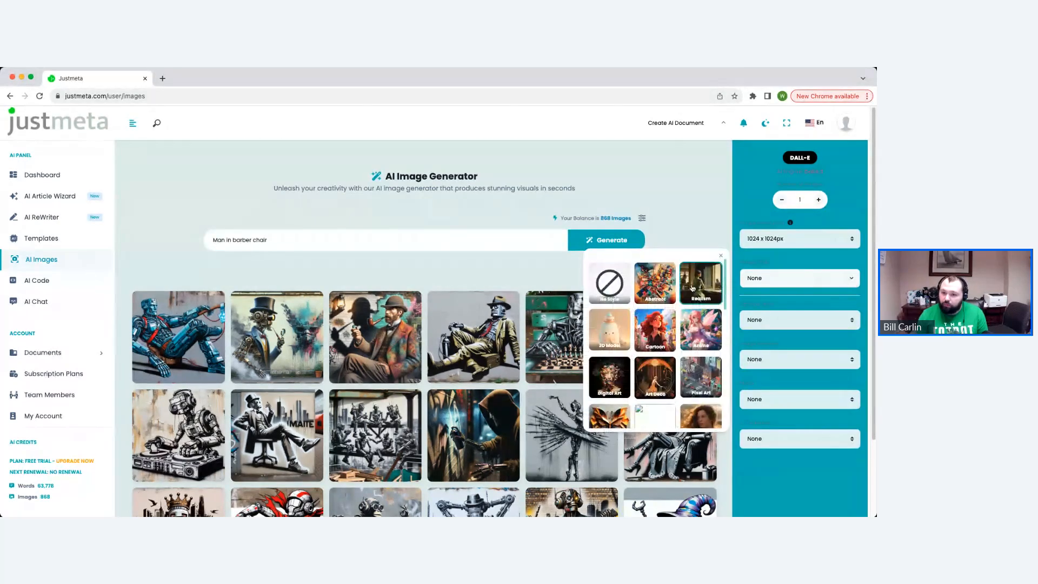
{"action": "left_click", "coordinate": [692, 288]}
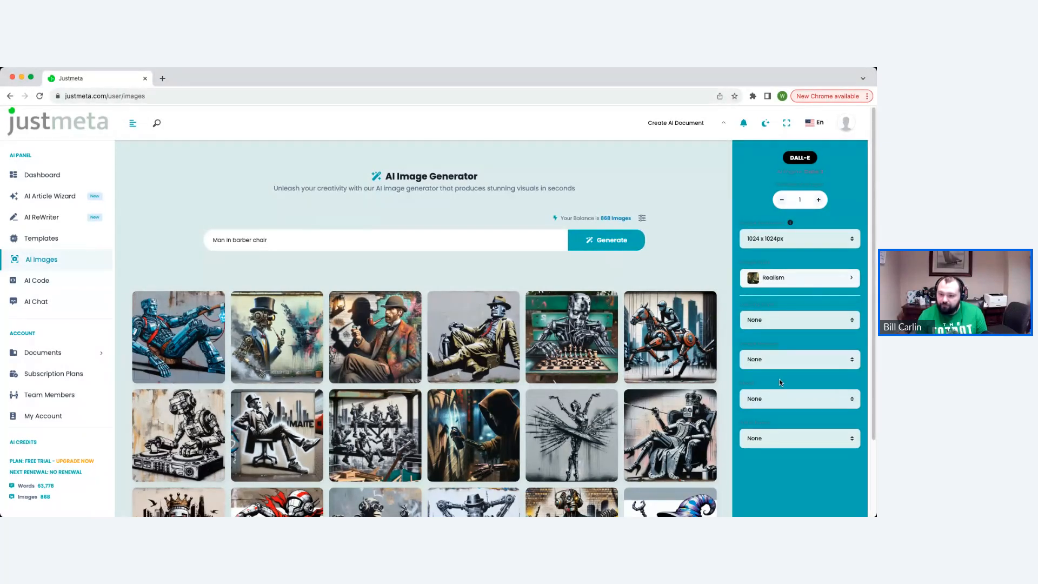
Set the lighting style to Natural and the image mood to Cheerful, and generate the image
{"action": "left_click", "coordinate": [777, 419]}
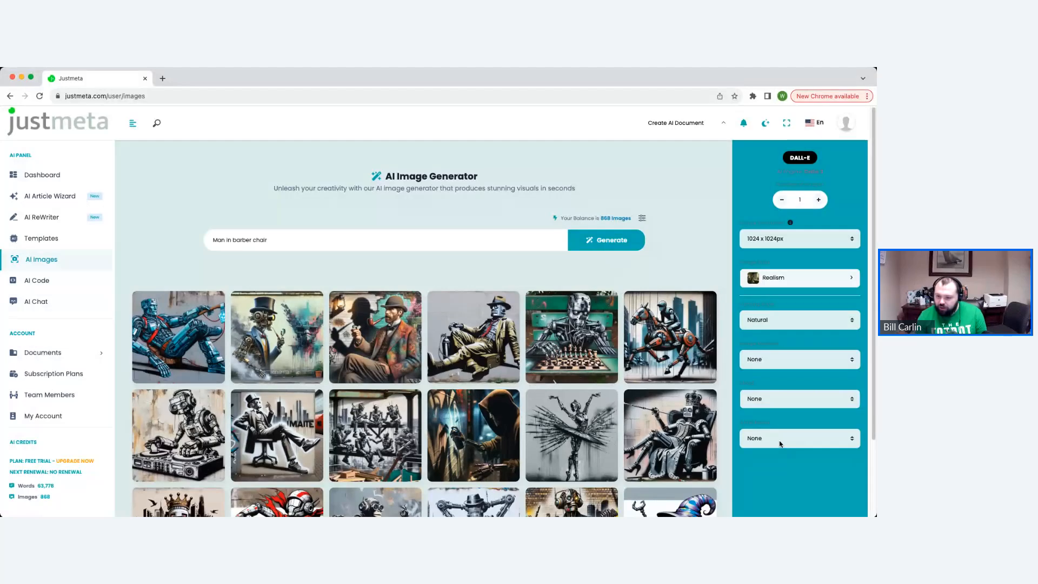
{"action": "left_click", "coordinate": [768, 426]}
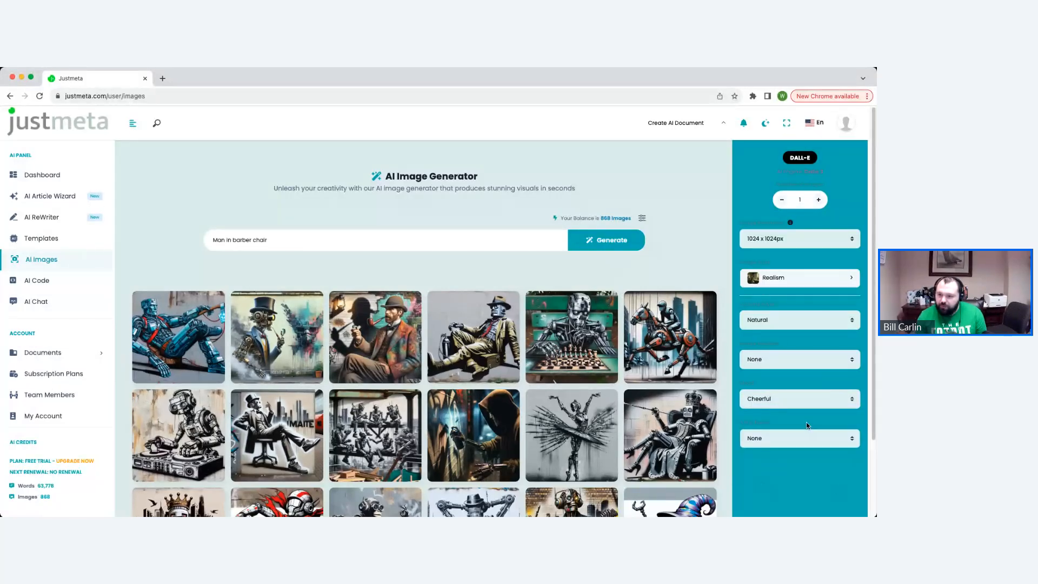
{"action": "left_click", "coordinate": [605, 244]}
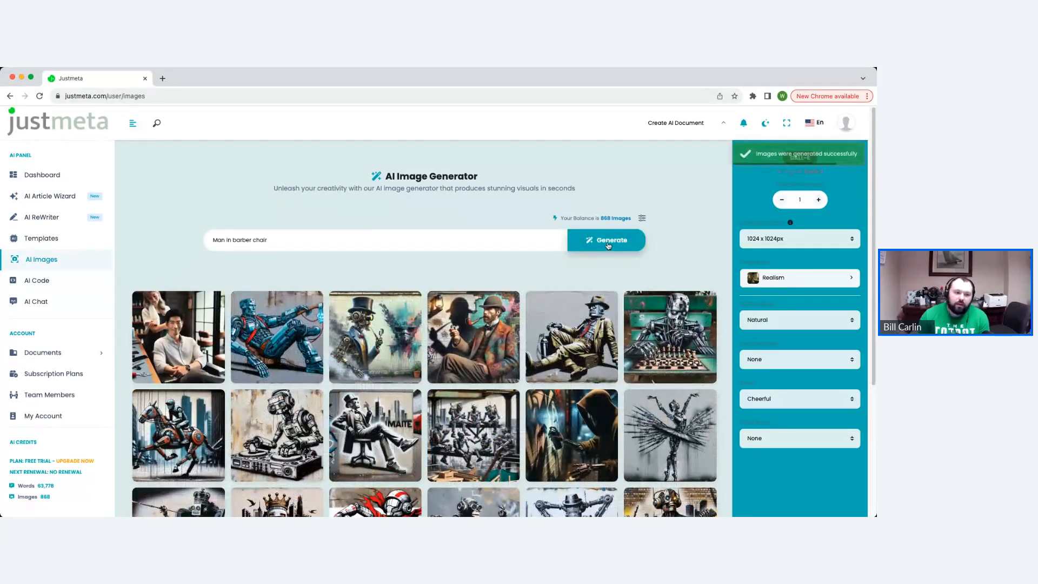
View the newly generated barber chair image at full size with its details, and close the view
{"action": "left_click", "coordinate": [177, 335]}
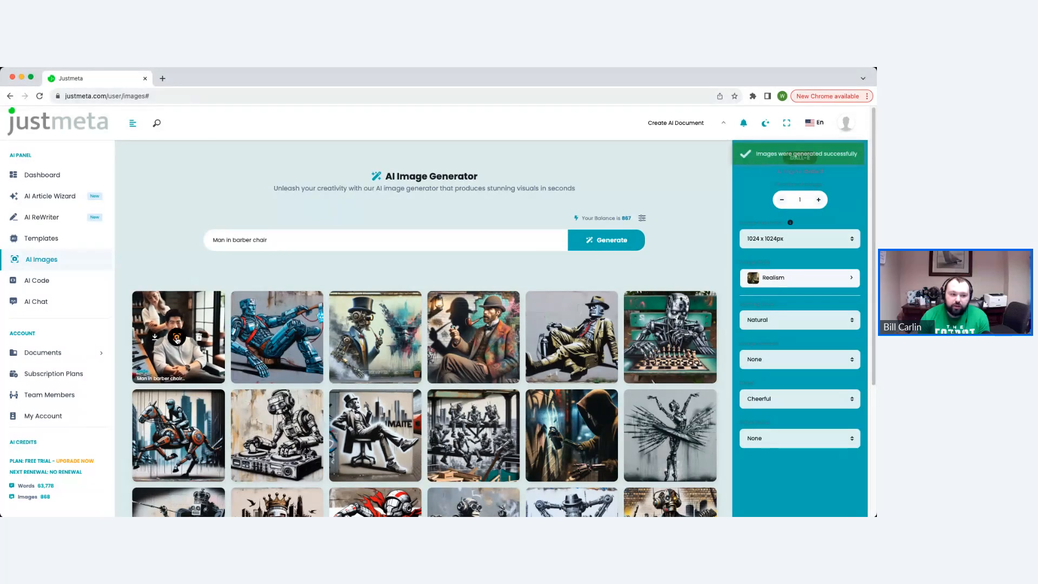
{"action": "left_click", "coordinate": [177, 338]}
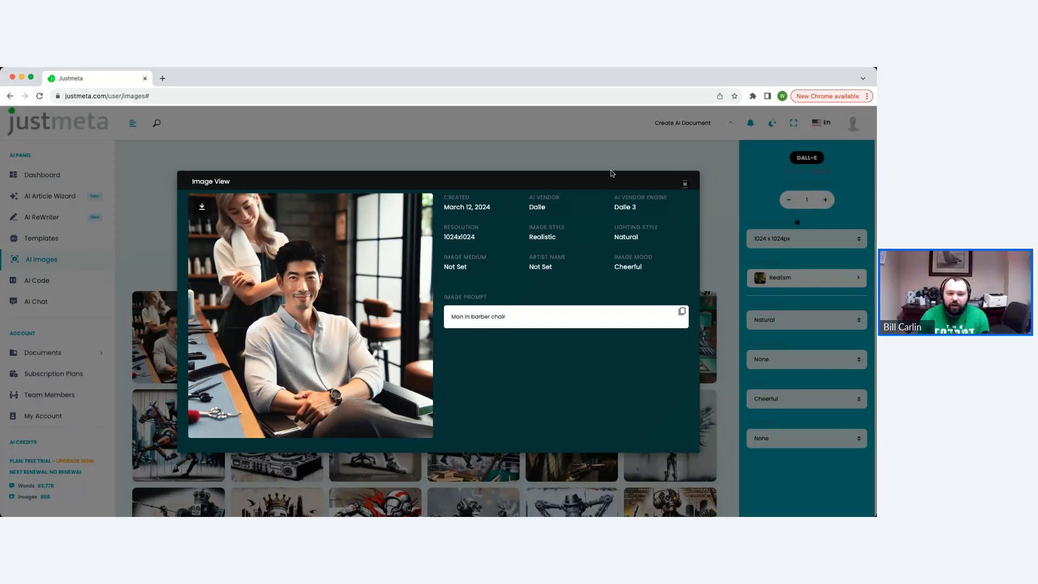
{"action": "left_click", "coordinate": [684, 184]}
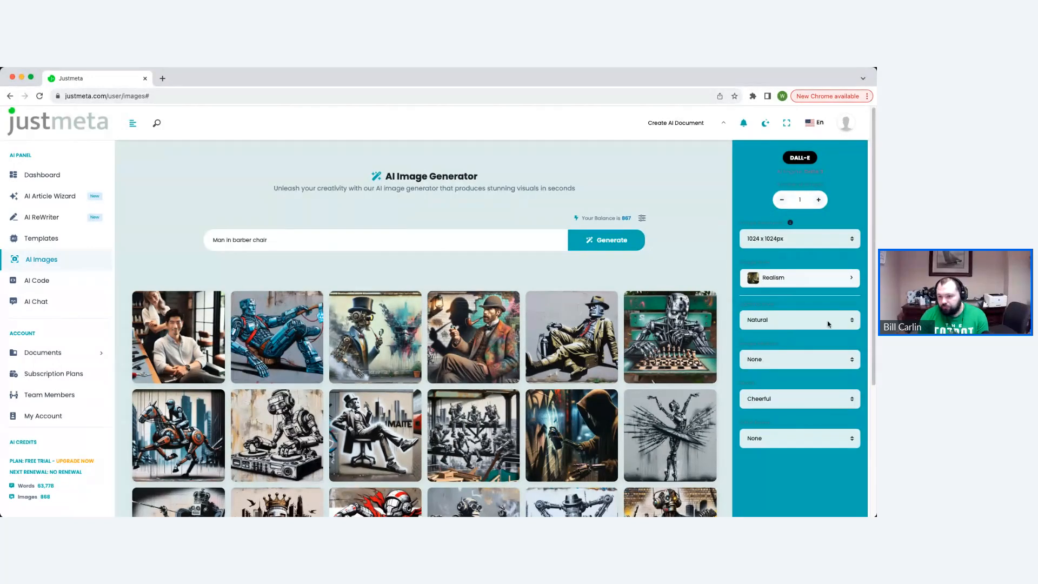
Extend the image description to "Man in barber chair getting hair by male barber" and generate another image
{"action": "left_click", "coordinate": [304, 243]}
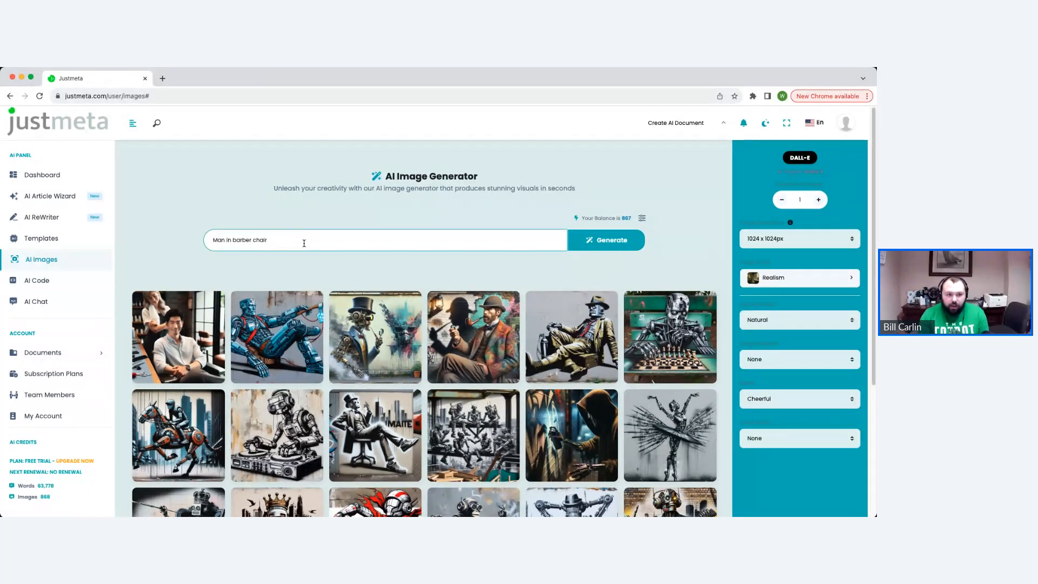
{"action": "type", "text": "gettin"}
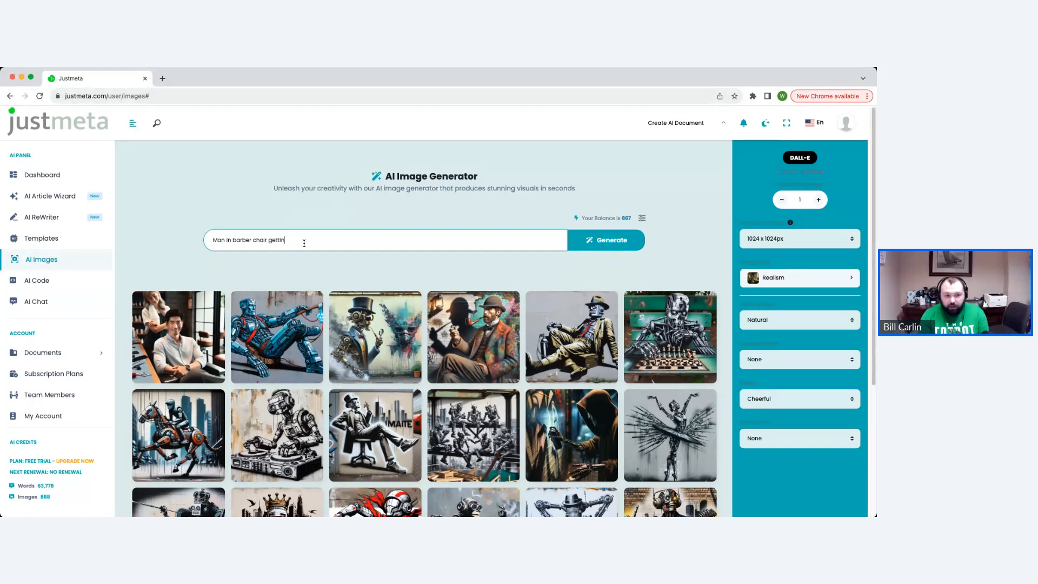
{"action": "type", "text": "g hair"}
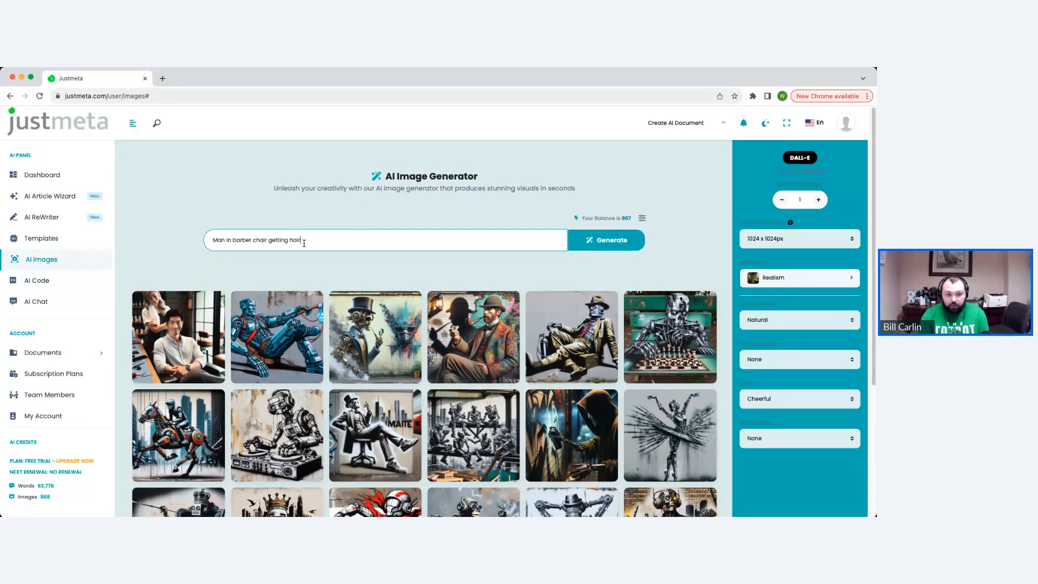
{"action": "type", "text": " by male "}
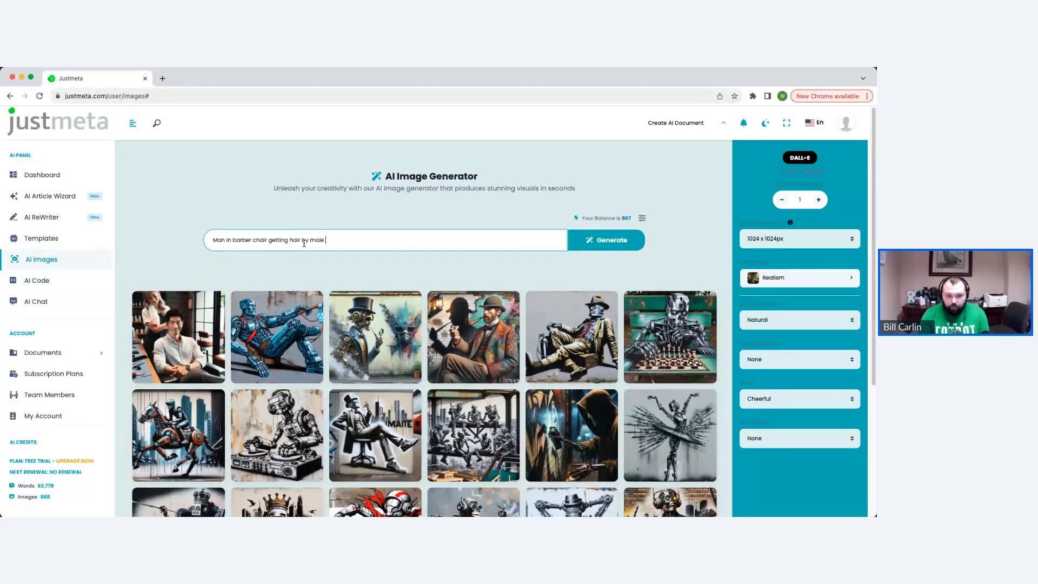
{"action": "type", "text": "barber"}
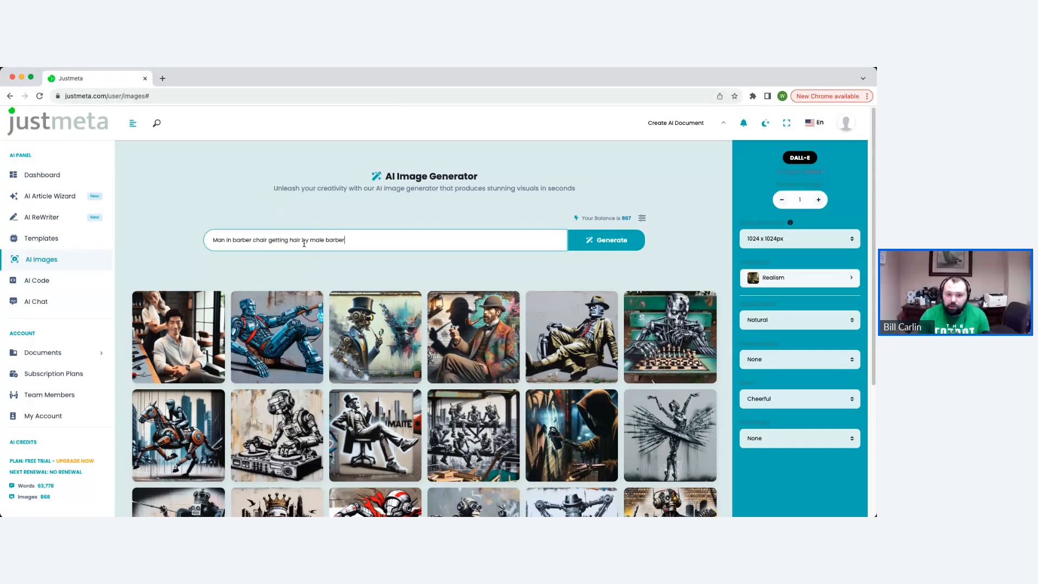
{"action": "left_click", "coordinate": [621, 247]}
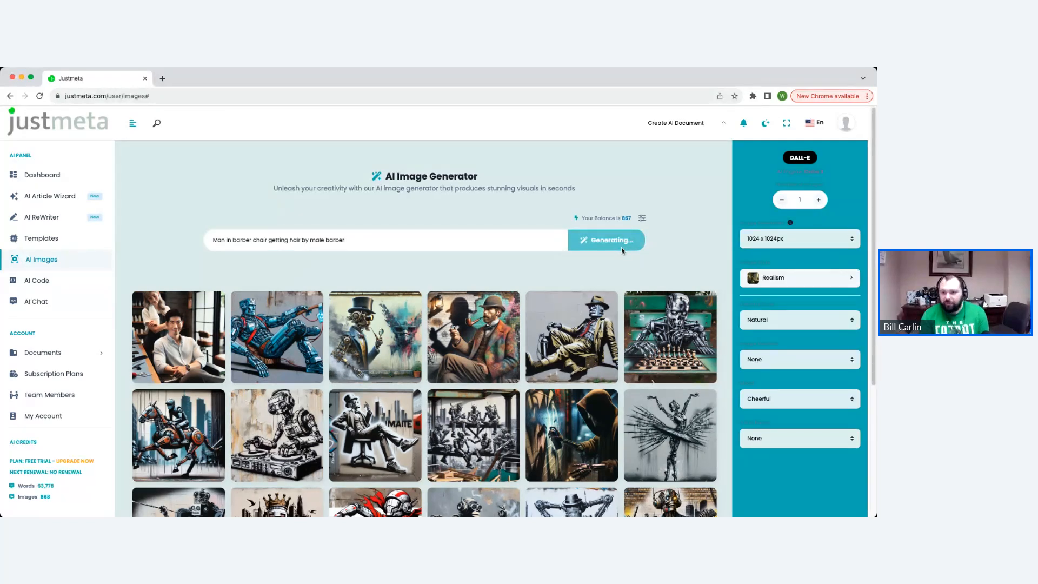